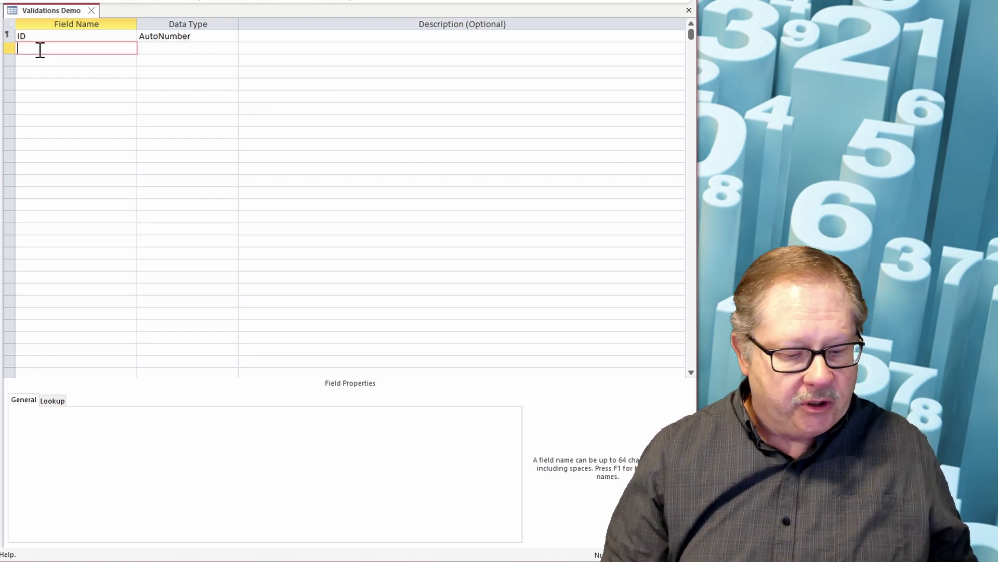
Create a Short Text field named Title and set its Required property to Yes
{"action": "type", "text": "Title"}
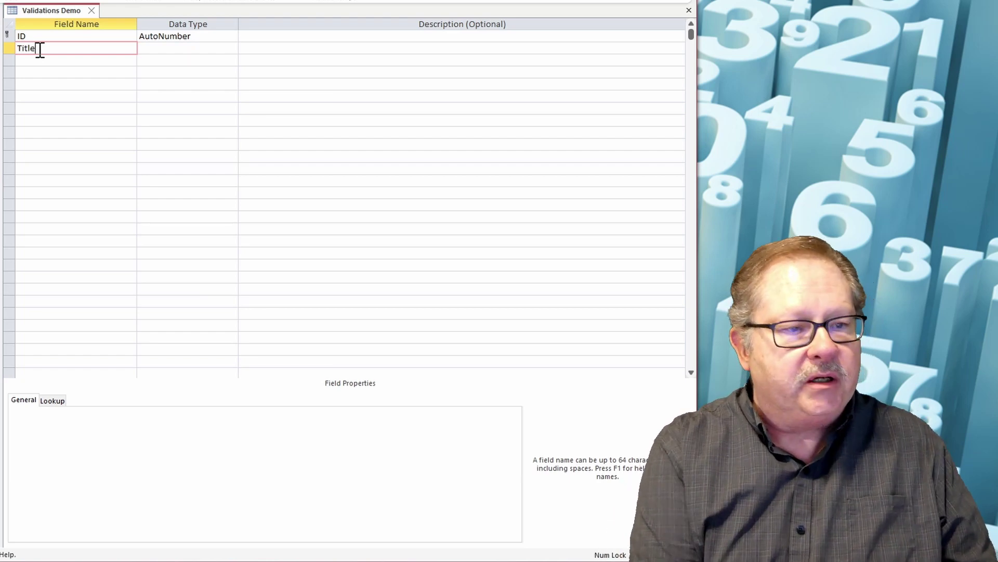
{"action": "key", "text": "Tab"}
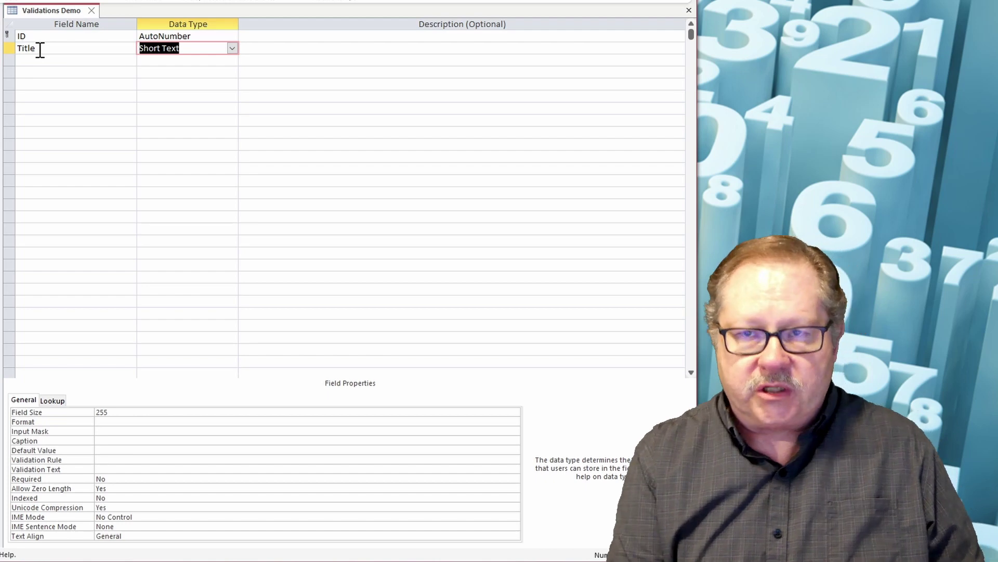
{"action": "key", "text": "Tab"}
{"action": "key", "text": "Tab"}
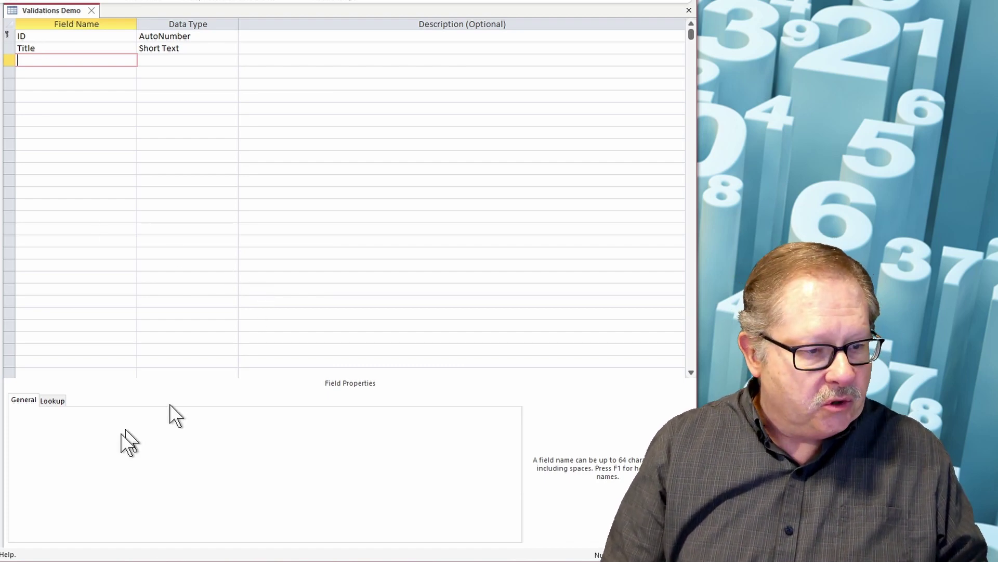
{"action": "left_click", "coordinate": [64, 48]}
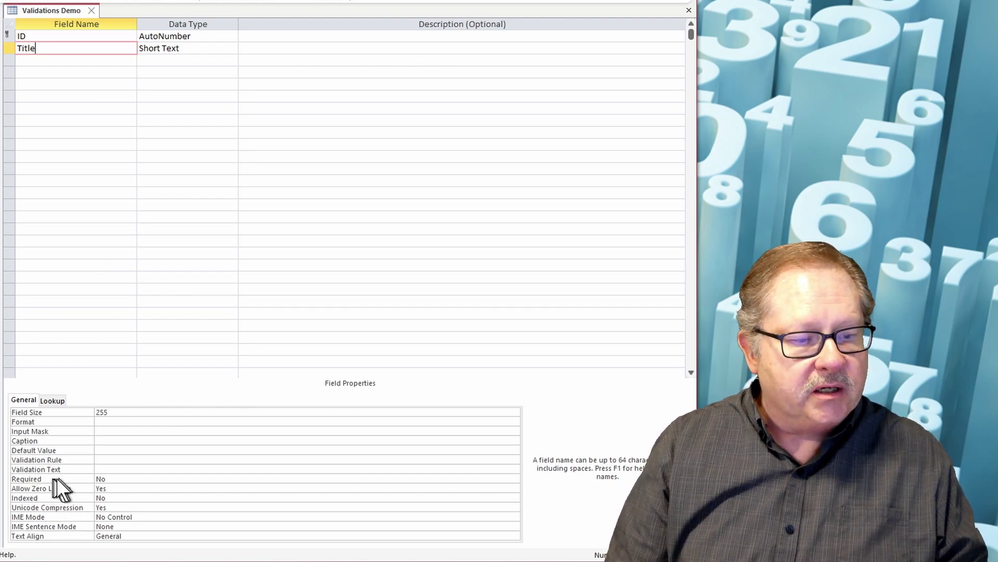
{"action": "left_click", "coordinate": [101, 478]}
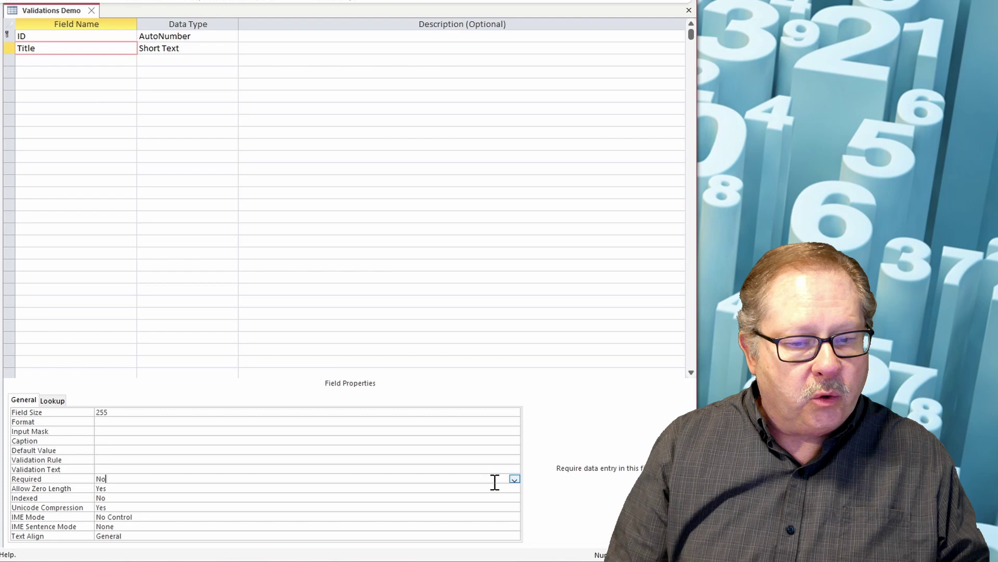
{"action": "left_click", "coordinate": [514, 479]}
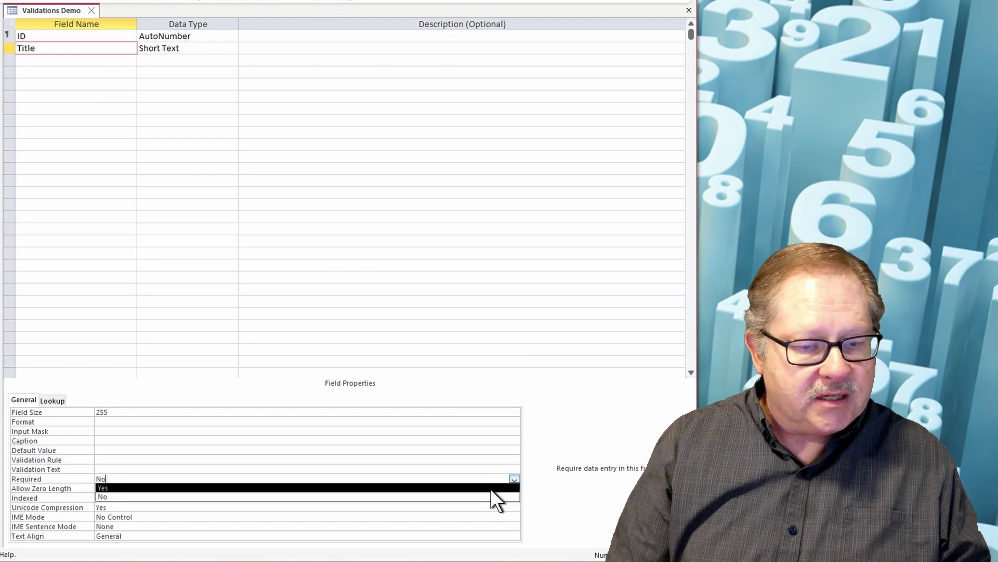
{"action": "left_click", "coordinate": [491, 487]}
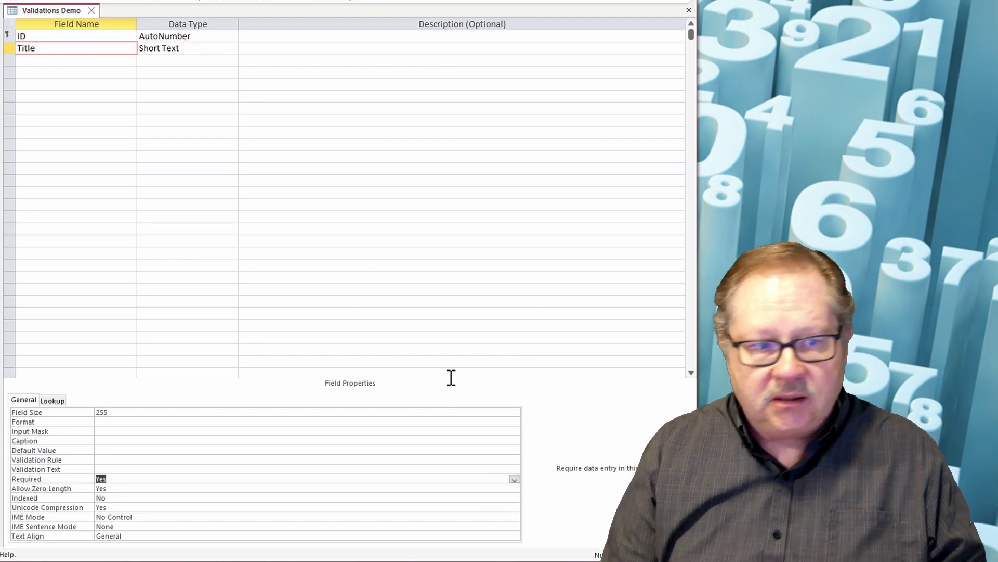
Add Start Date and End Date fields with the Date/Time data type
{"action": "left_click", "coordinate": [31, 60]}
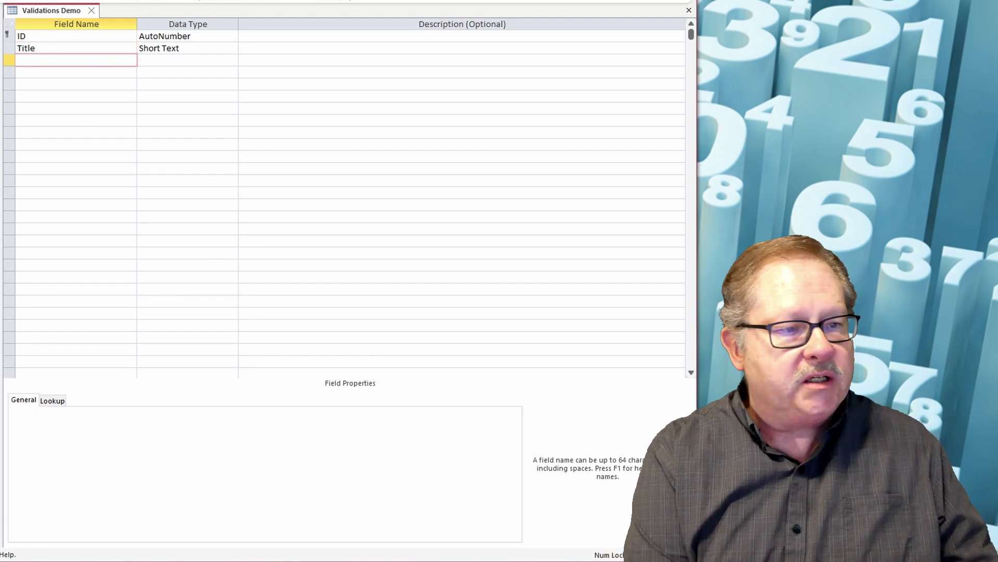
{"action": "type", "text": "Start D"}
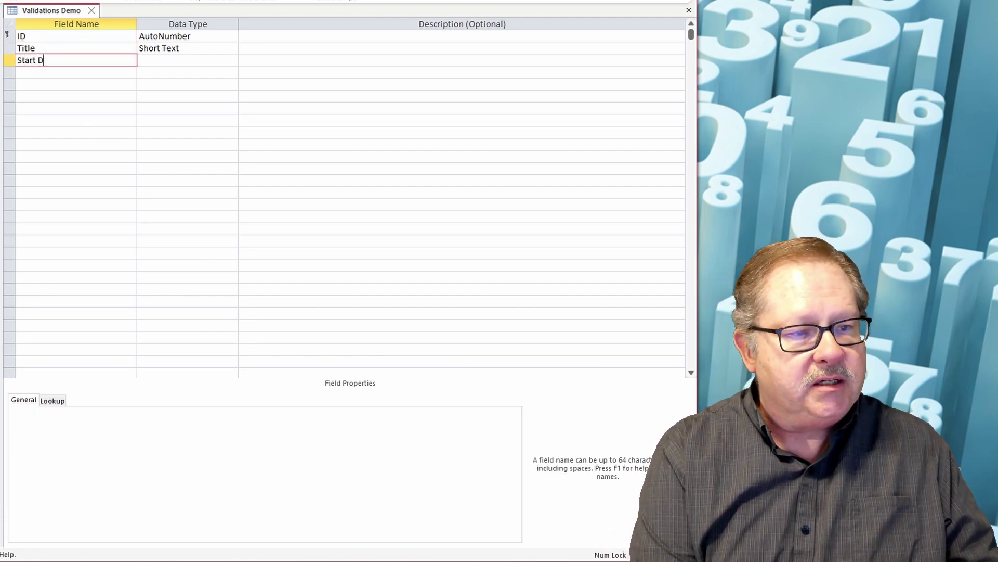
{"action": "type", "text": "ate"}
{"action": "key", "text": "Tab"}
{"action": "type", "text": "d"}
{"action": "key", "text": "Tab"}
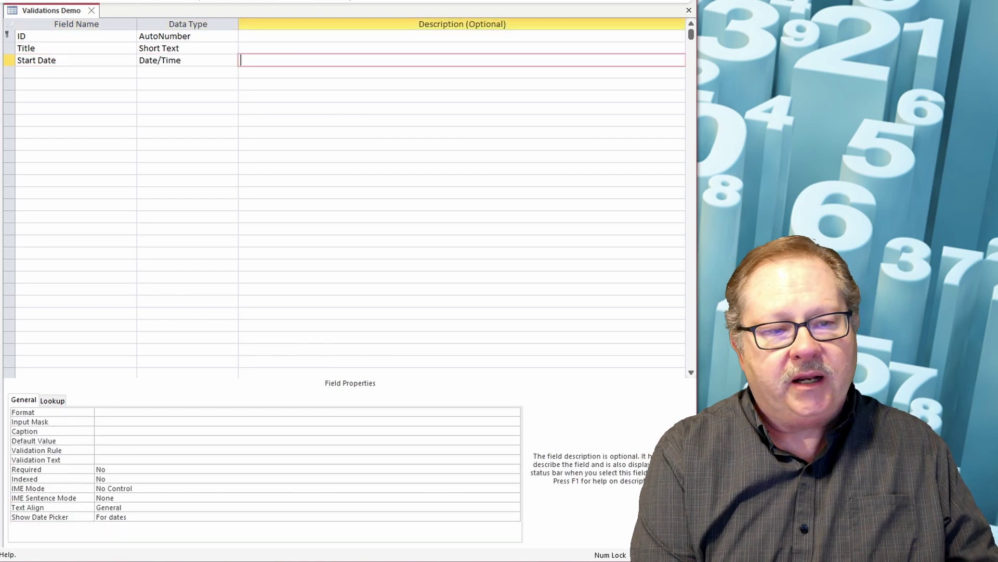
{"action": "key", "text": "Tab"}
{"action": "type", "text": "End Date"}
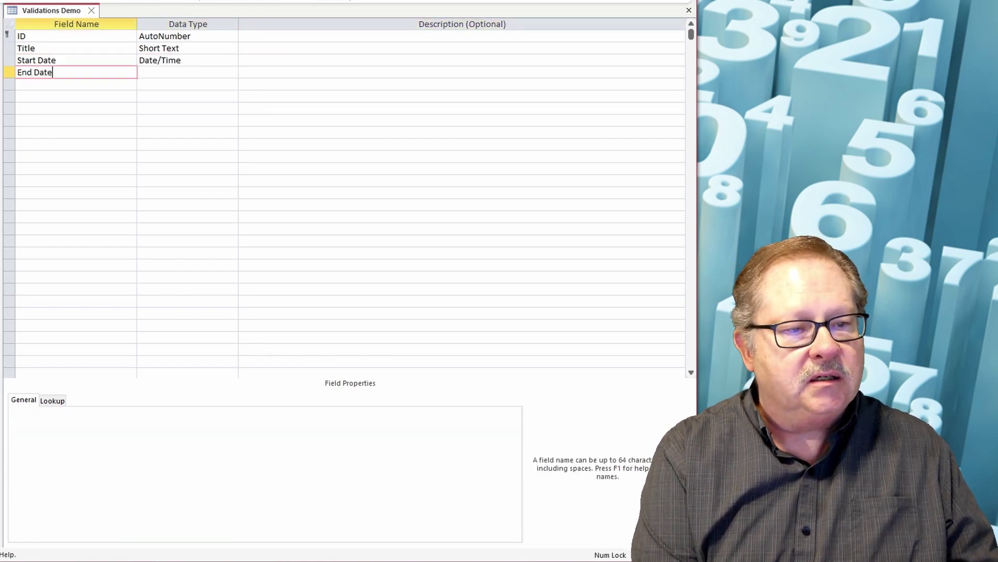
{"action": "key", "text": "Tab"}
{"action": "type", "text": "d"}
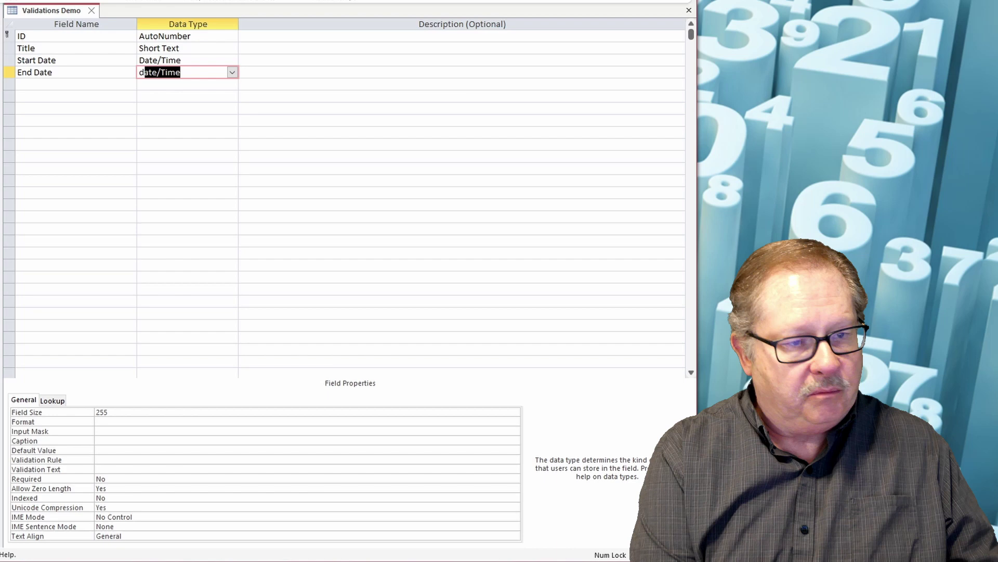
{"action": "key", "text": "Tab"}
Add Budget and Budget Spent fields with the Currency data type
{"action": "key", "text": "Tab"}
{"action": "type", "text": "Budget"}
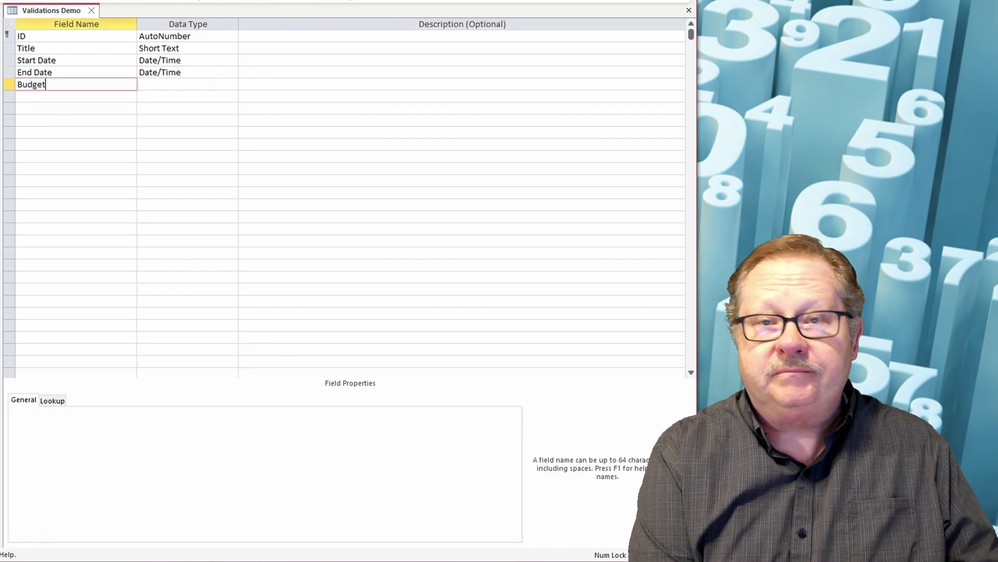
{"action": "key", "text": "Tab"}
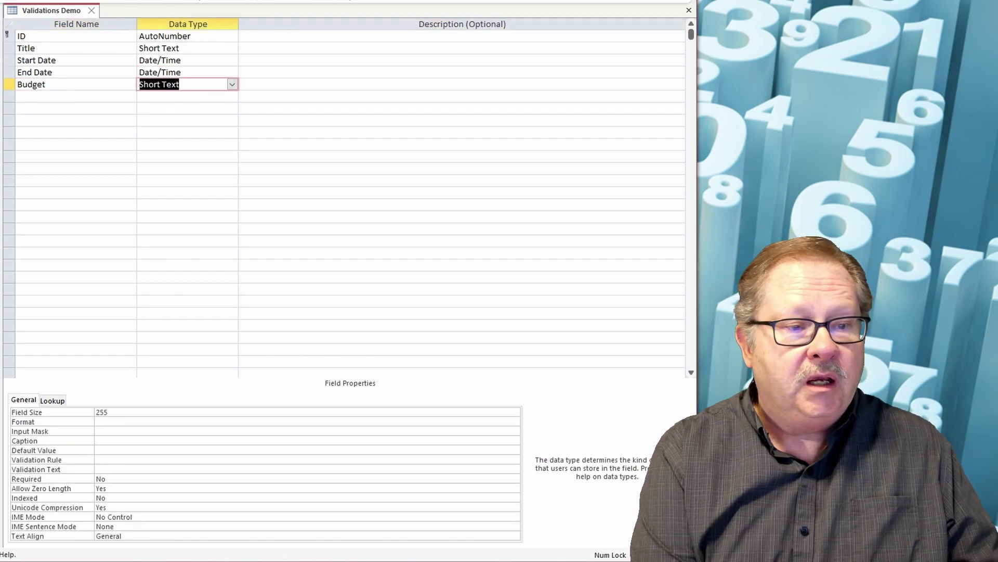
{"action": "type", "text": "currency"}
{"action": "key", "text": "Tab"}
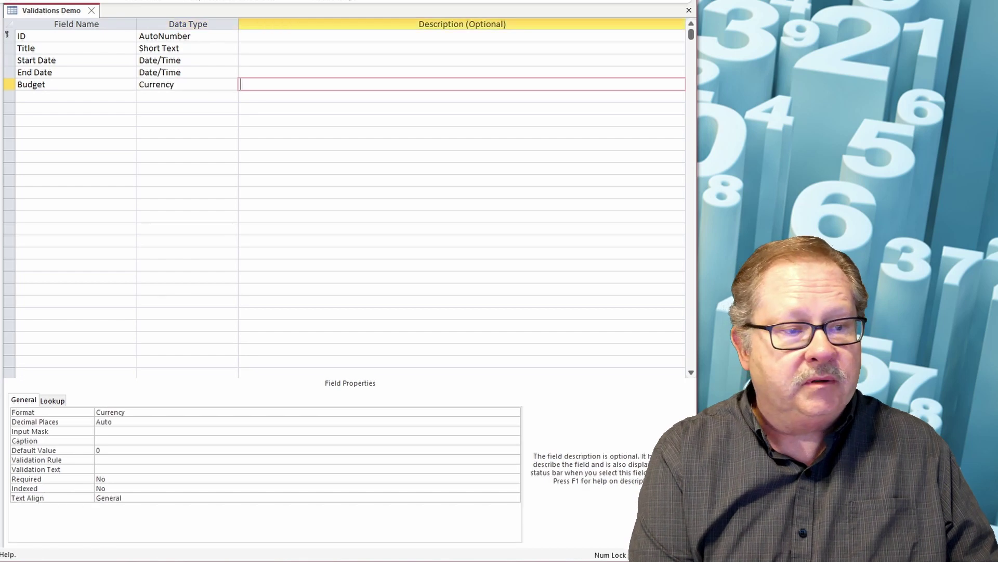
{"action": "key", "text": "Tab"}
{"action": "type", "text": "B"}
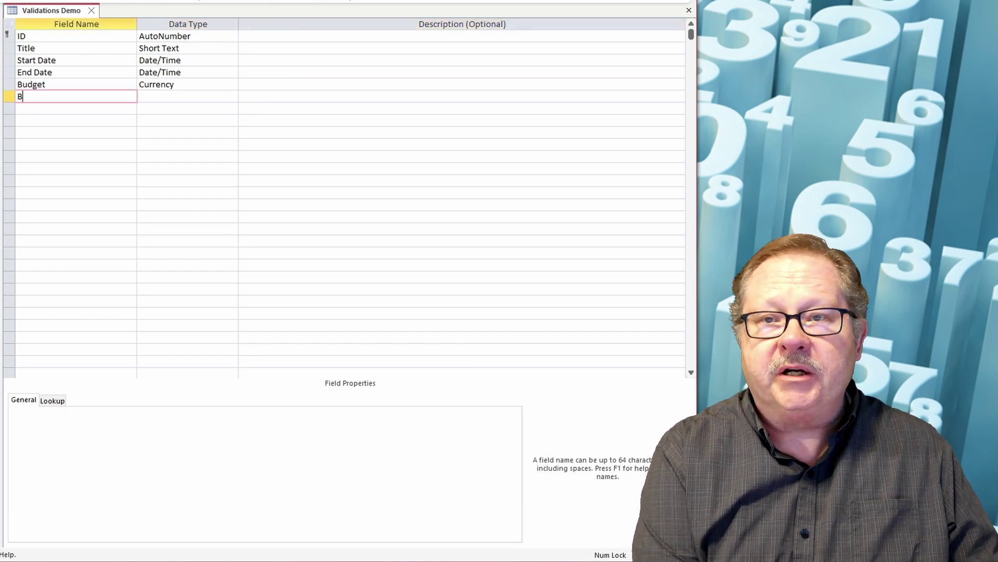
{"action": "type", "text": "udget Spent"}
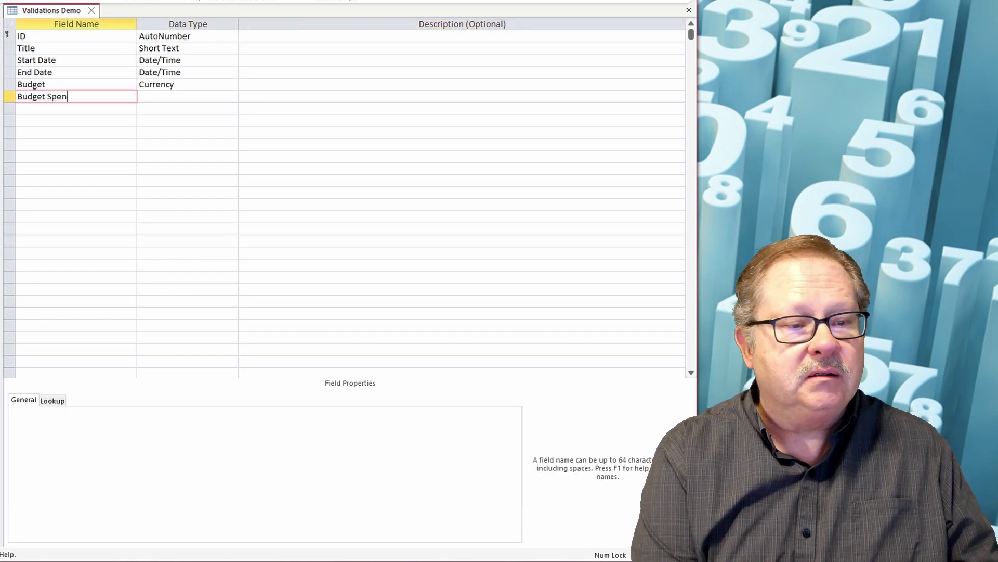
{"action": "key", "text": "Tab"}
{"action": "type", "text": "c"}
{"action": "key", "text": "Tab"}
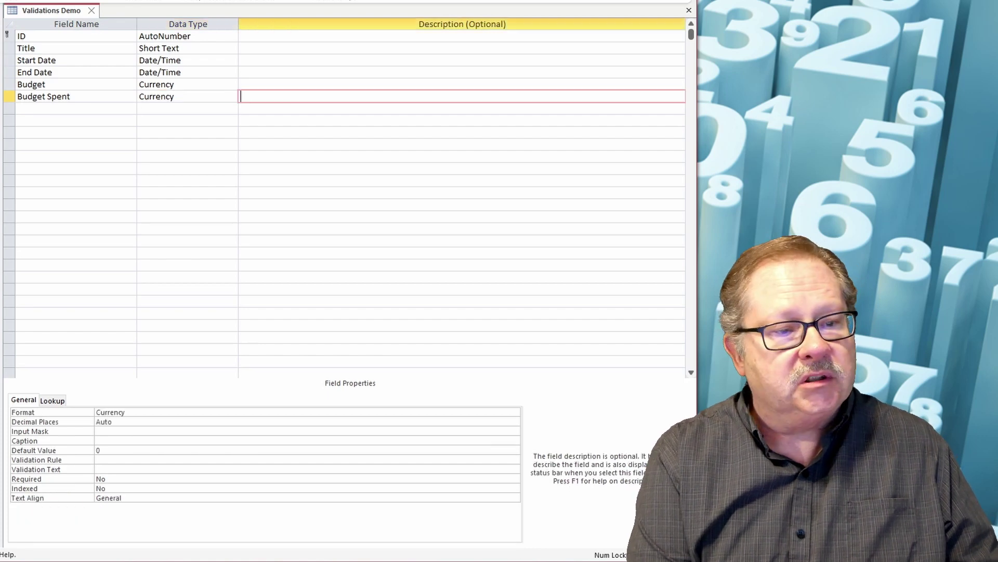
{"action": "key", "text": "Tab"}
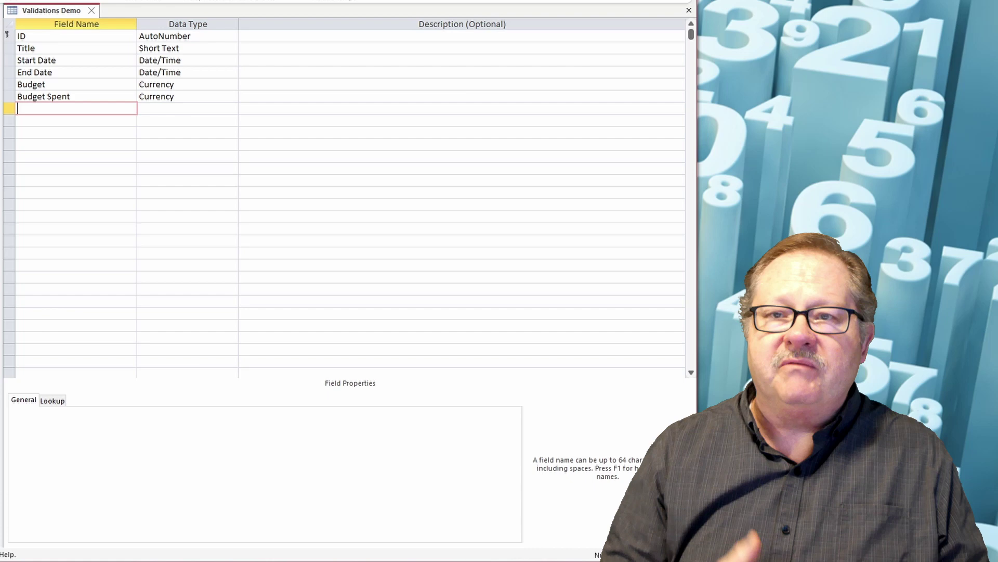
Give the Start Date field the validation rule >=Date()
{"action": "left_click", "coordinate": [74, 62]}
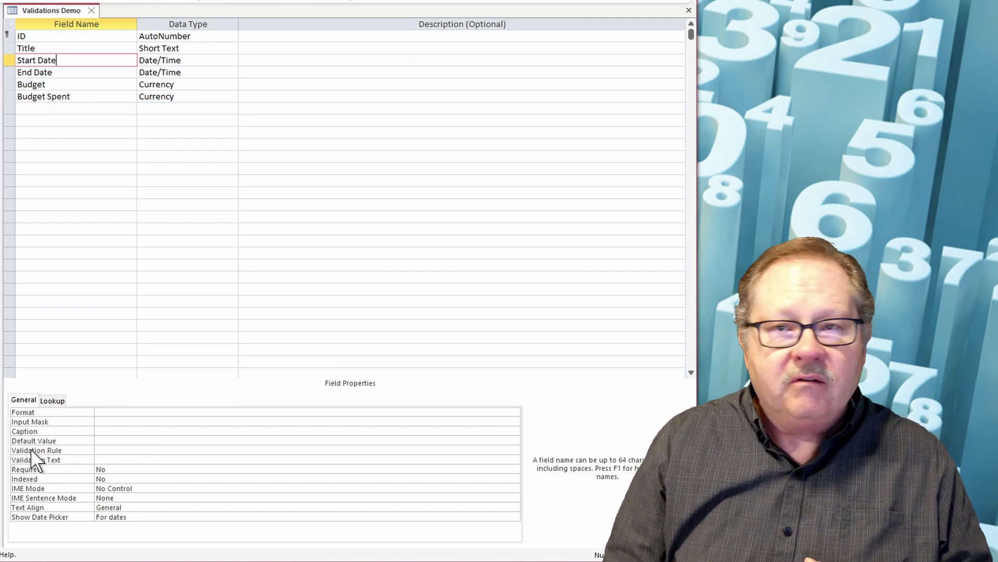
{"action": "left_click", "coordinate": [108, 449]}
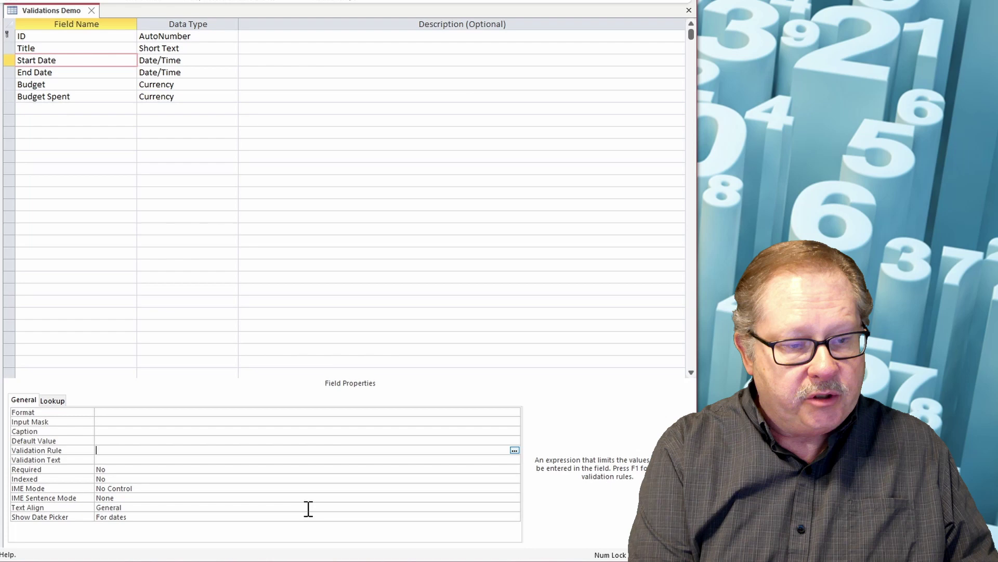
{"action": "type", "text": ">"}
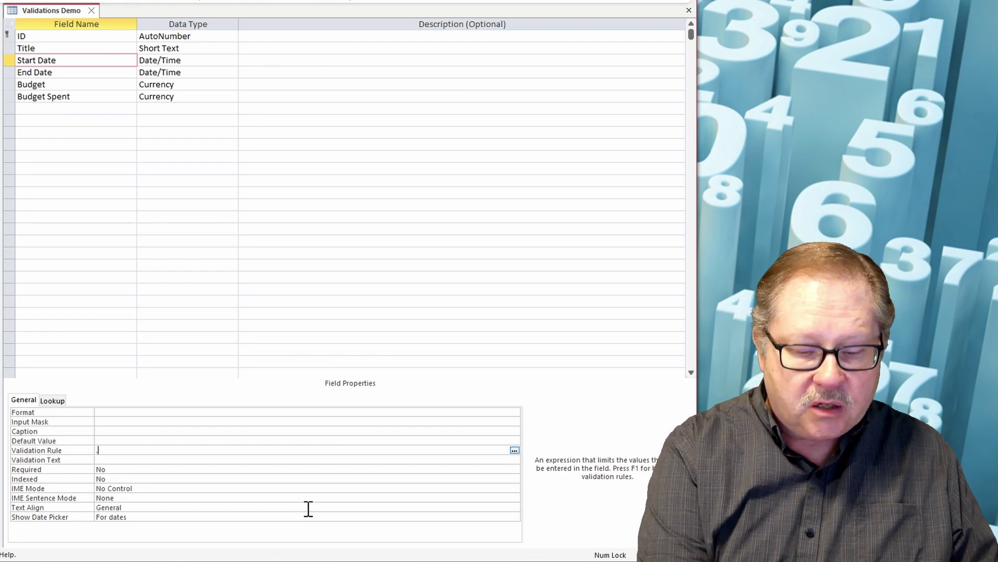
{"action": "type", "text": "=Date"}
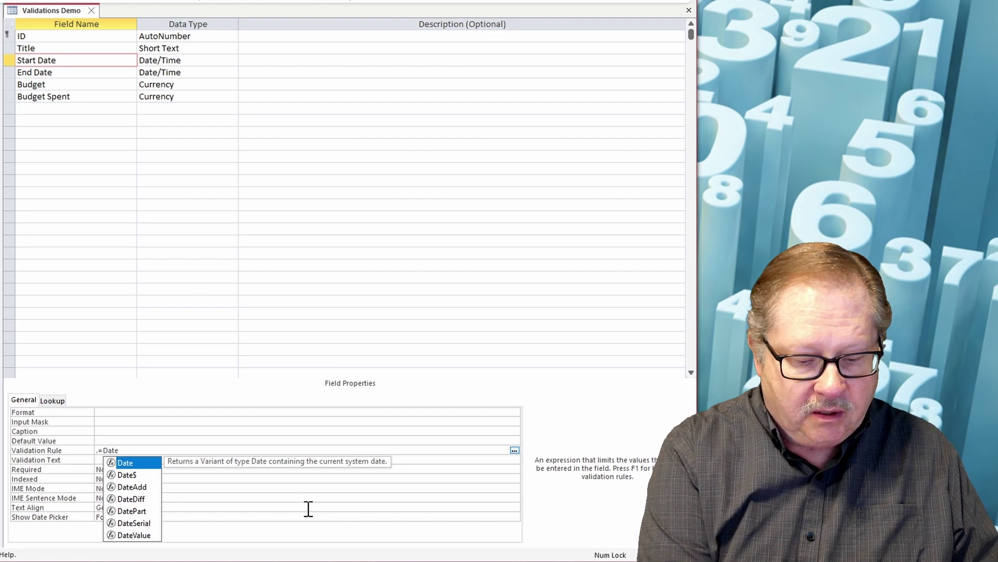
{"action": "type", "text": "()"}
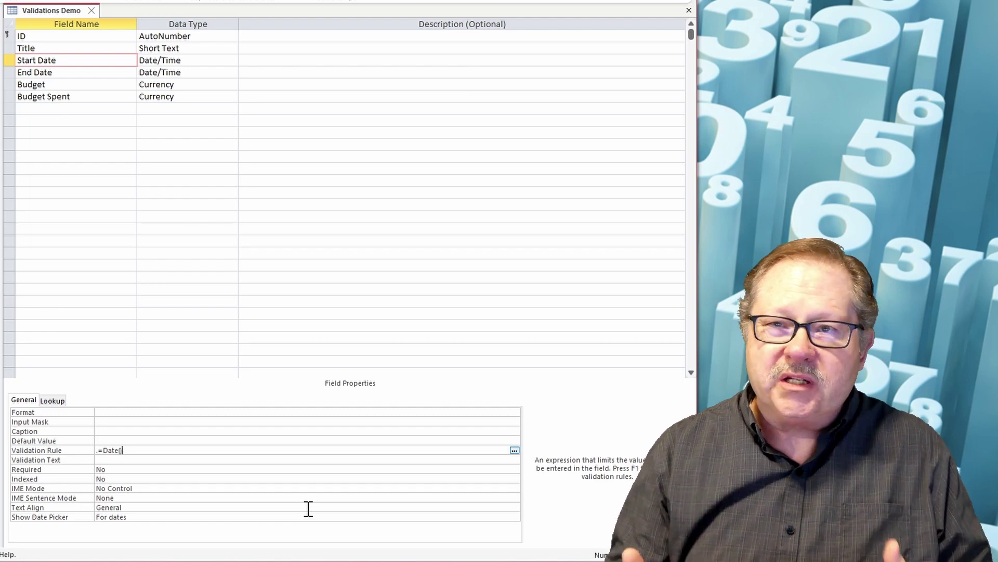
{"action": "key", "text": "Escape"}
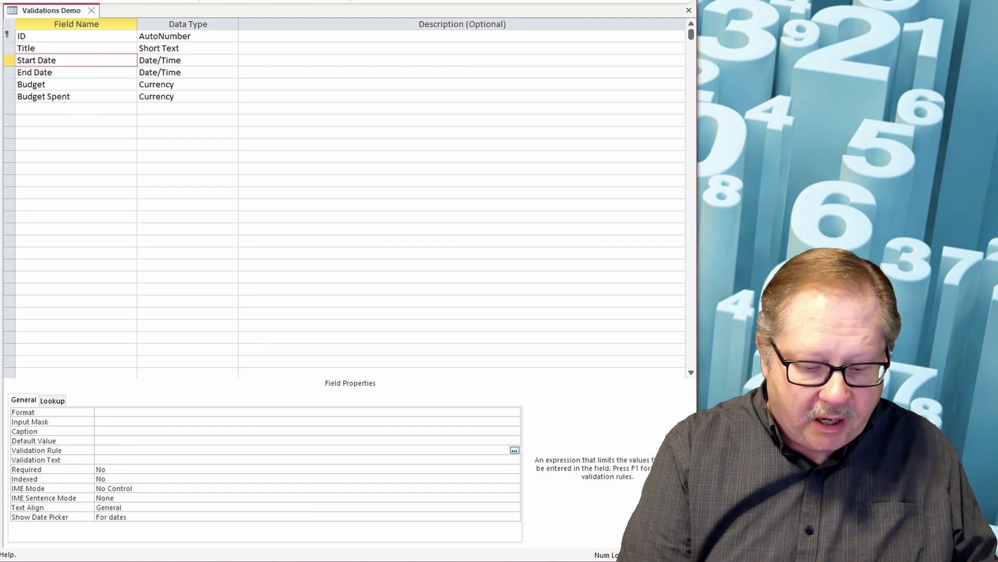
{"action": "type", "text": ">"}
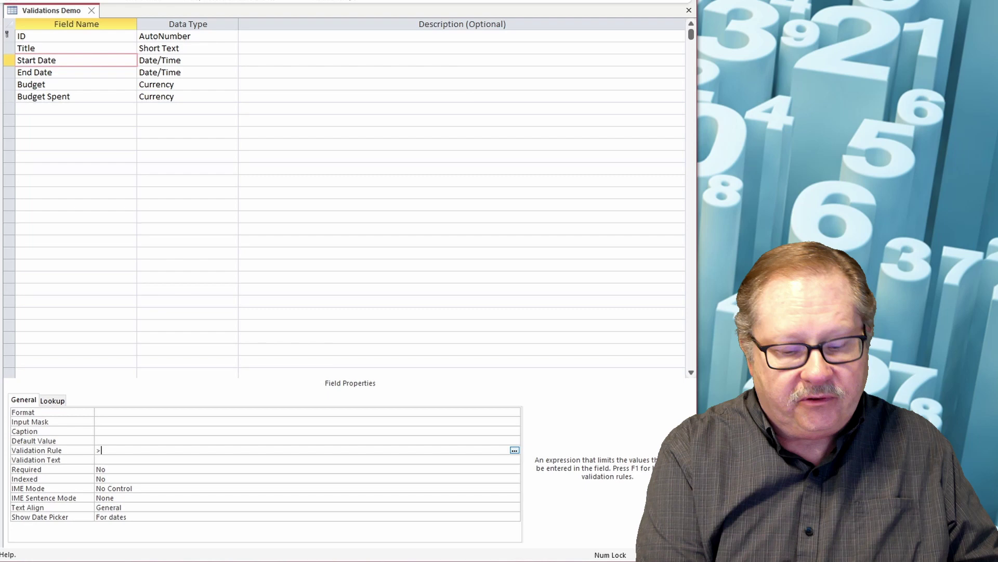
{"action": "type", "text": "=Date"}
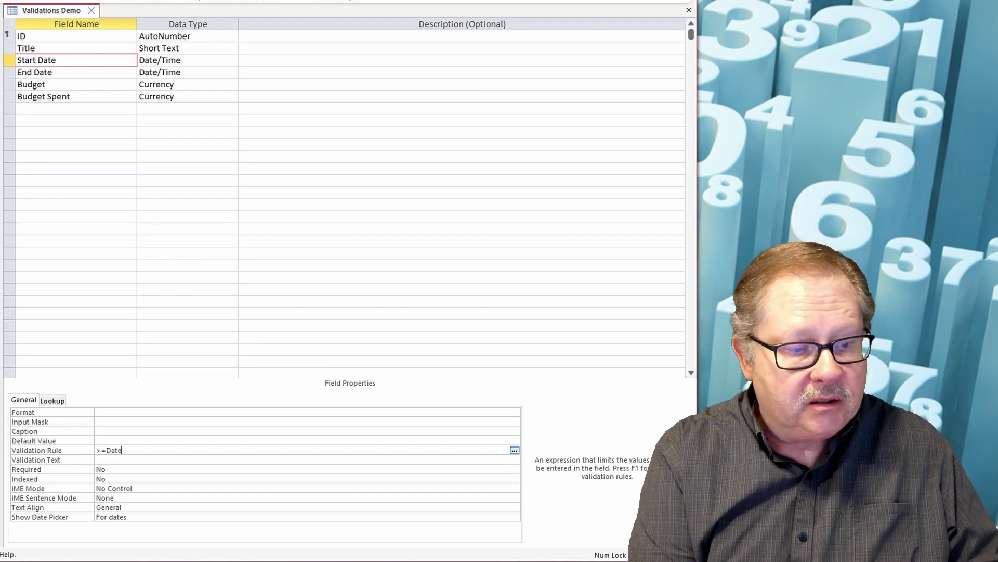
{"action": "type", "text": "90"}
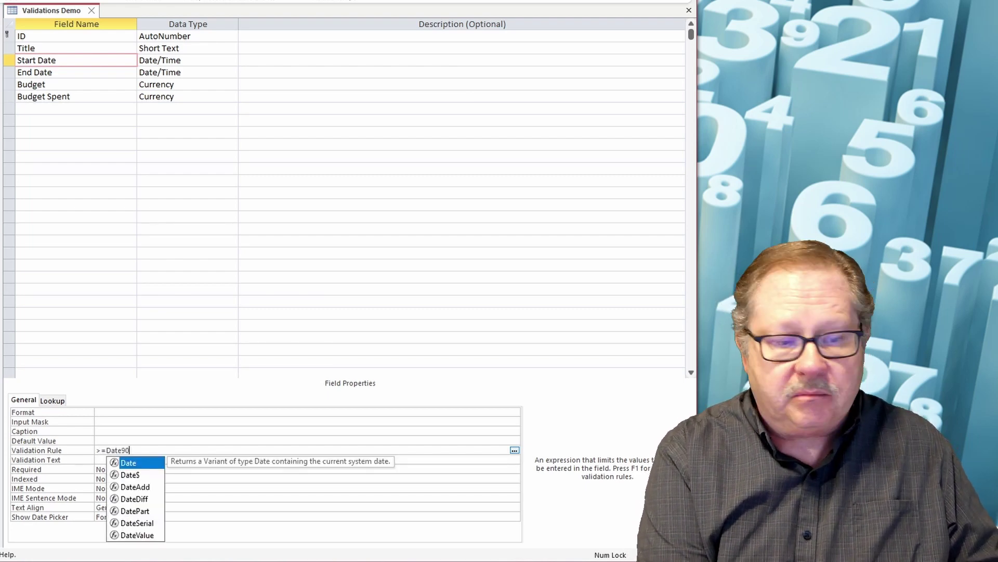
{"action": "key", "text": "BackSpace"}
{"action": "key", "text": "BackSpace"}
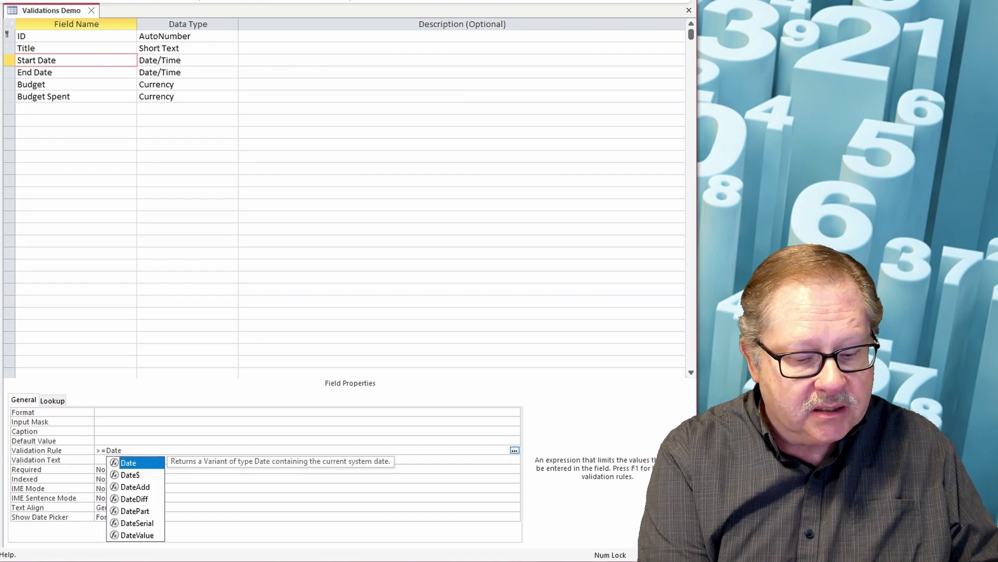
{"action": "type", "text": "()"}
{"action": "key", "text": "Return"}
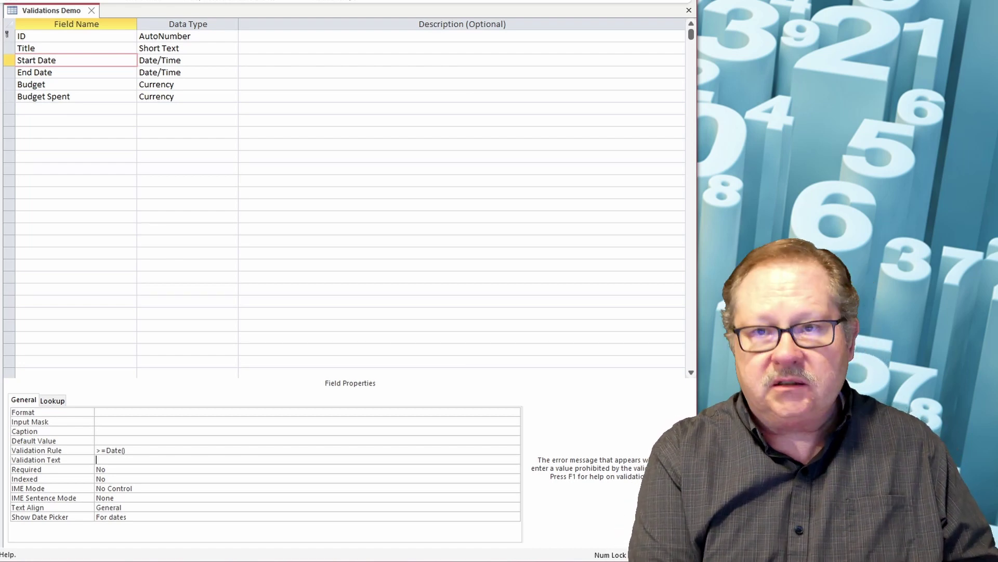
Enter Start Date's validation text 'The start date cannot be in the past'
{"action": "type", "text": "The star"}
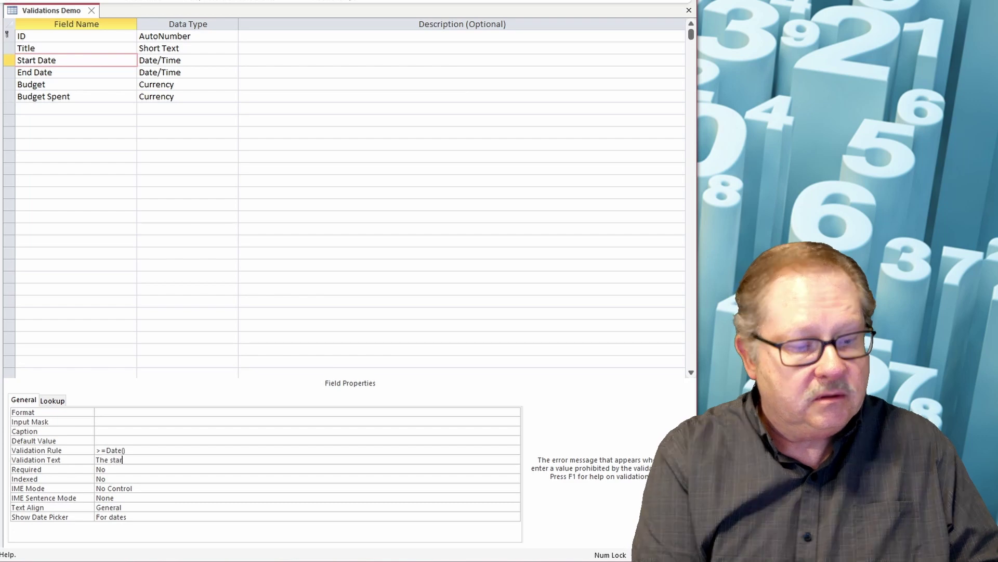
{"action": "type", "text": "t date ne"}
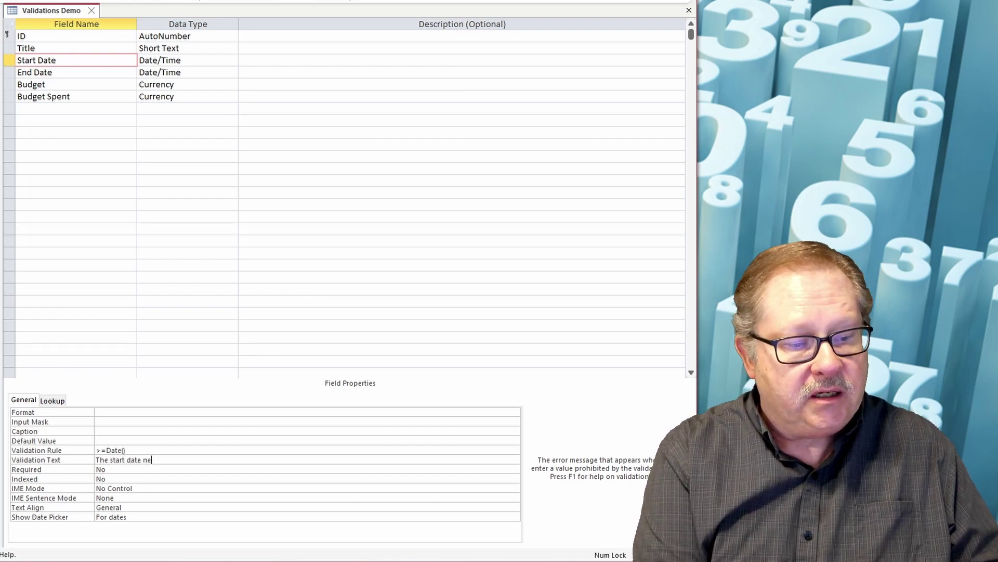
{"action": "type", "text": "eds to be in"}
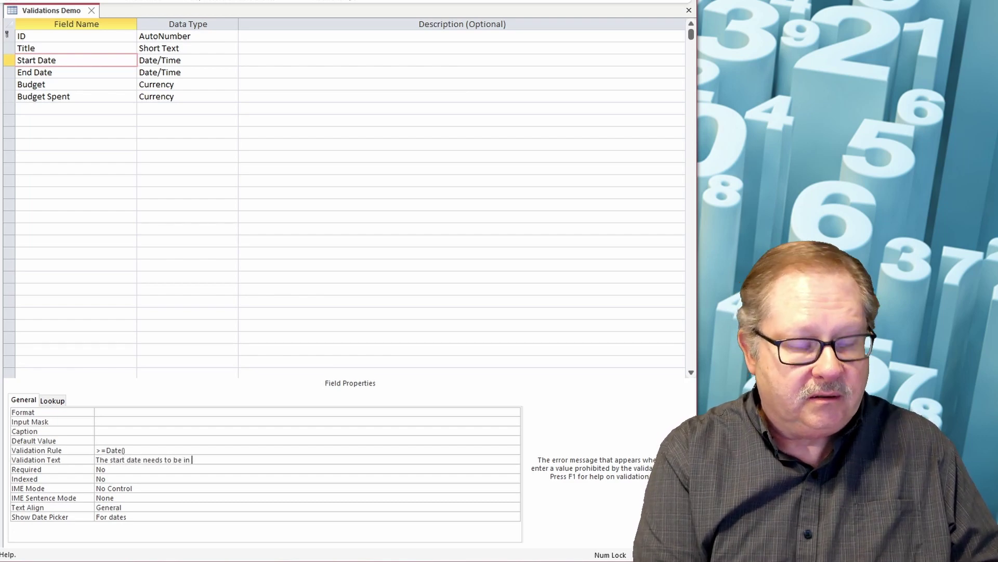
{"action": "type", "text": " the fu"}
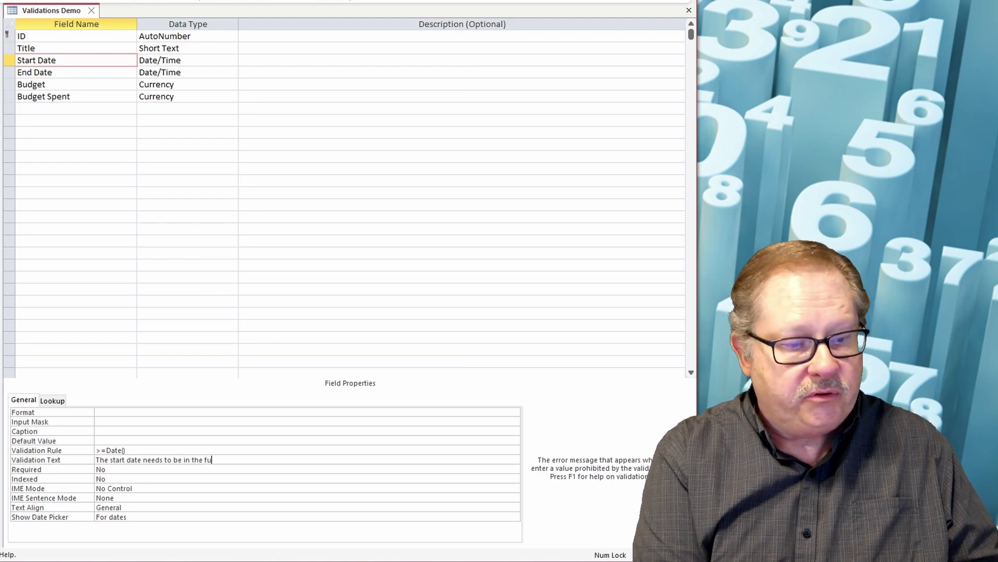
{"action": "key", "text": "BackSpace"}
{"action": "key", "text": "BackSpace"}
{"action": "key", "text": "BackSpace"}
{"action": "key", "text": "BackSpace"}
{"action": "key", "text": "BackSpace"}
{"action": "key", "text": "BackSpace"}
{"action": "key", "text": "BackSpace"}
{"action": "key", "text": "BackSpace"}
{"action": "key", "text": "BackSpace"}
{"action": "key", "text": "BackSpace"}
{"action": "key", "text": "BackSpace"}
{"action": "key", "text": "BackSpace"}
{"action": "key", "text": "BackSpace"}
{"action": "key", "text": "BackSpace"}
{"action": "key", "text": "BackSpace"}
{"action": "key", "text": "BackSpace"}
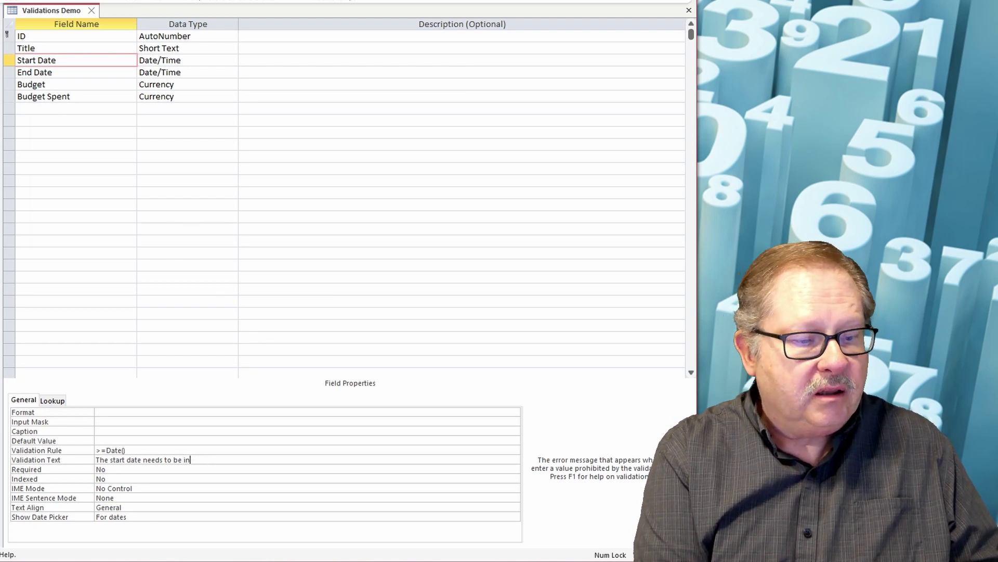
{"action": "key", "text": "BackSpace"}
{"action": "key", "text": "BackSpace"}
{"action": "key", "text": "BackSpace"}
{"action": "type", "text": "cann"}
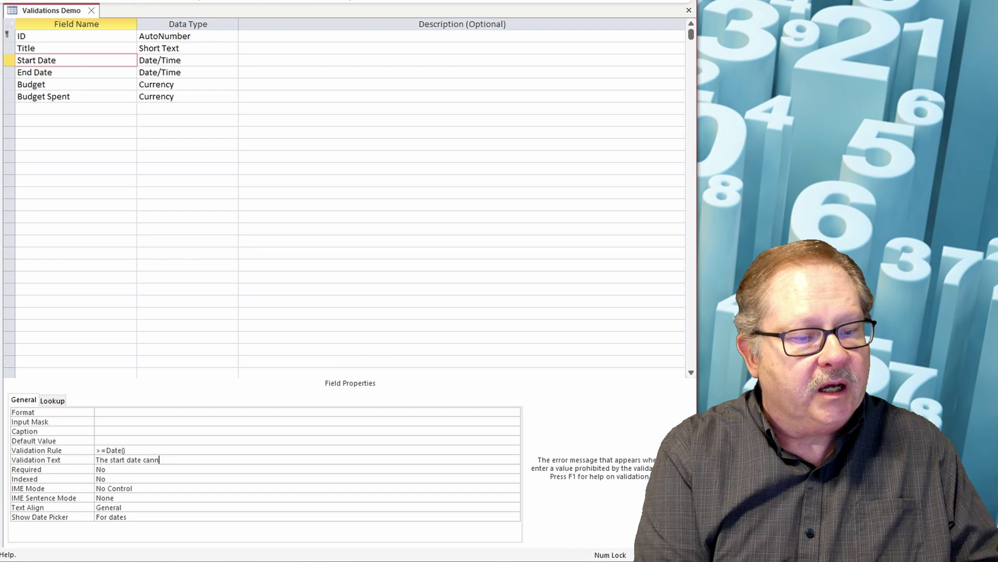
{"action": "type", "text": "ot be in the past."}
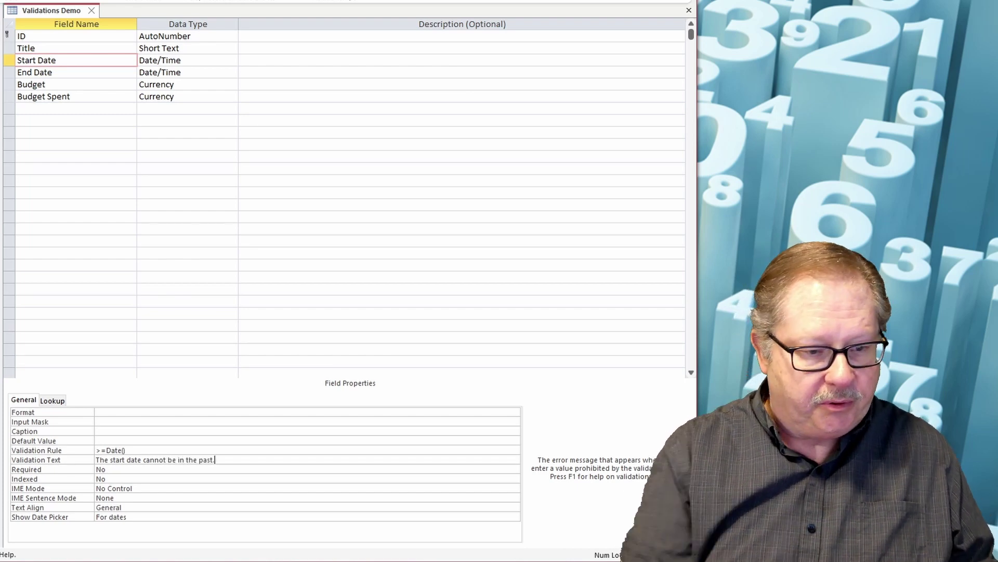
Select the End Date row to display its field properties
{"action": "left_click", "coordinate": [96, 71]}
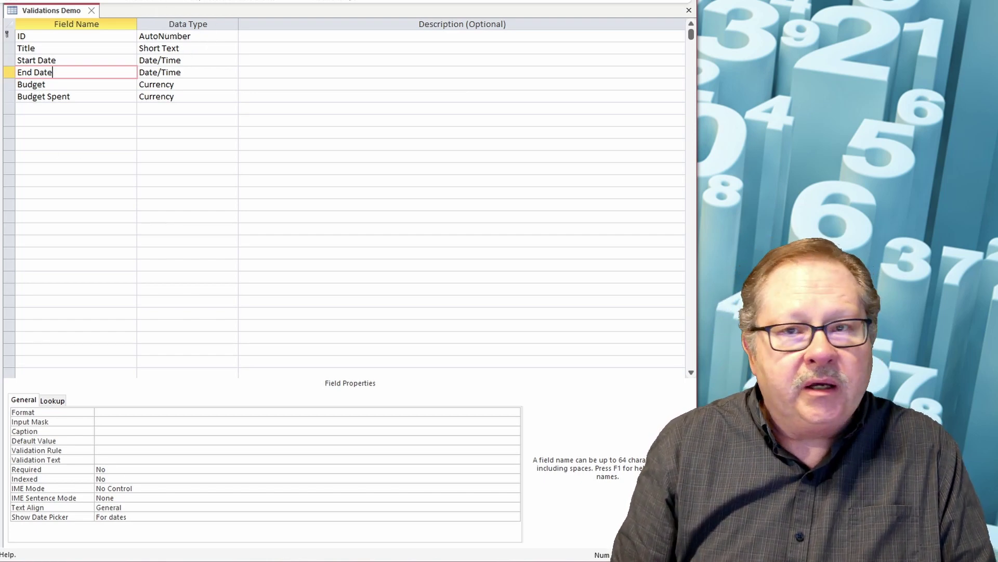
Set the table-level validation rule to [End Date]>[Start Date]
{"action": "key", "text": "alt+Return"}
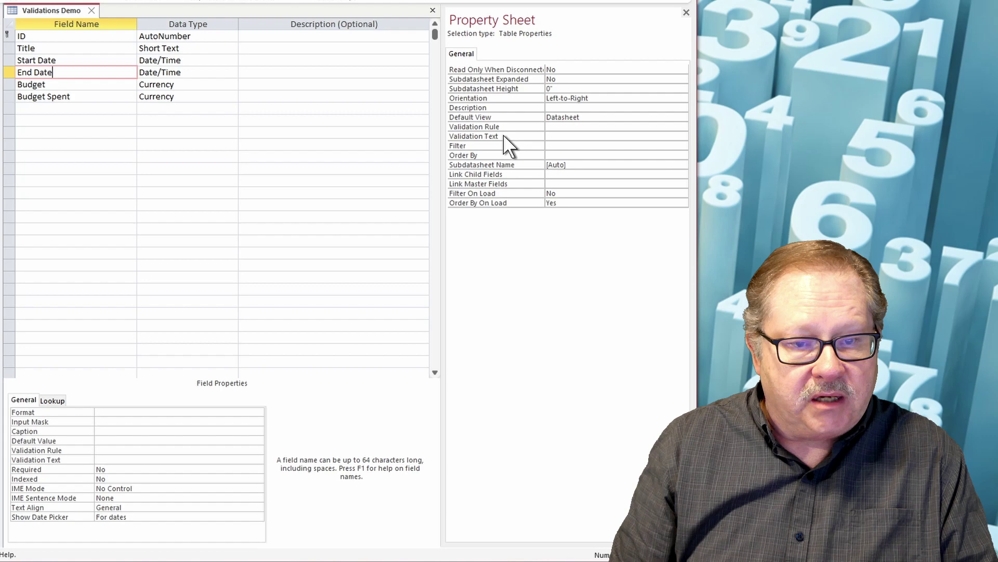
{"action": "left_click", "coordinate": [553, 127]}
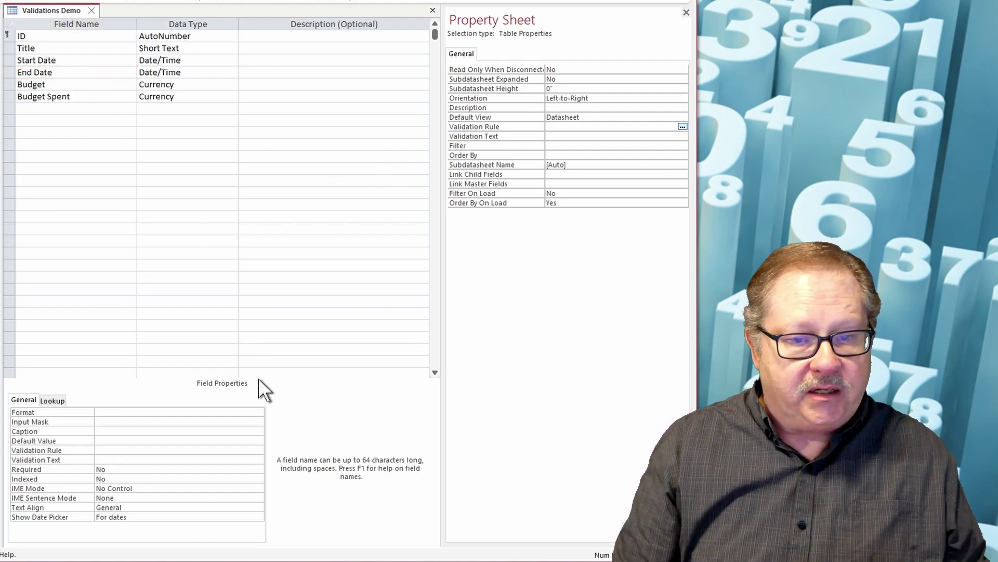
{"action": "type", "text": "[E"}
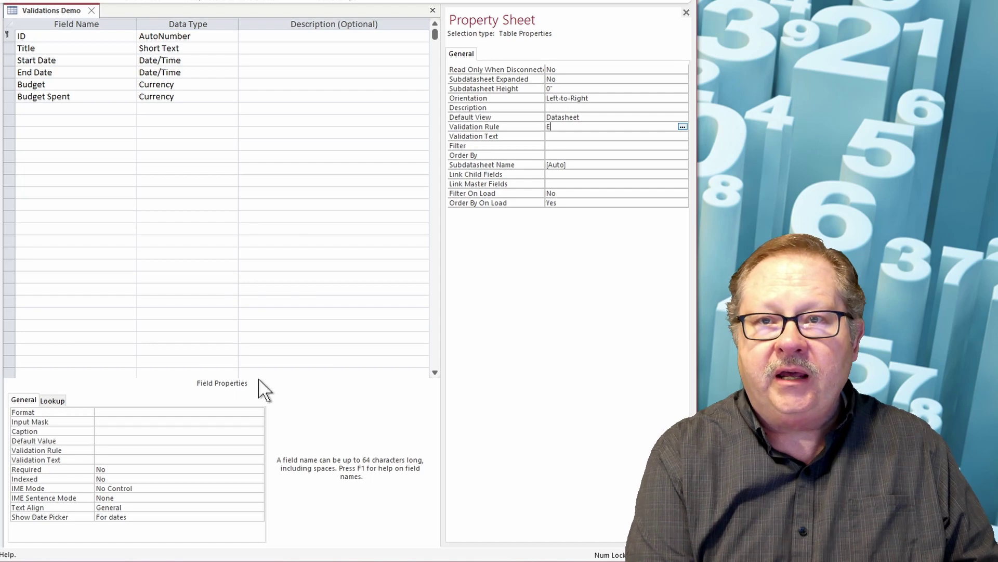
{"action": "key", "text": "BackSpace"}
{"action": "key", "text": "BackSpace"}
{"action": "type", "text": "["}
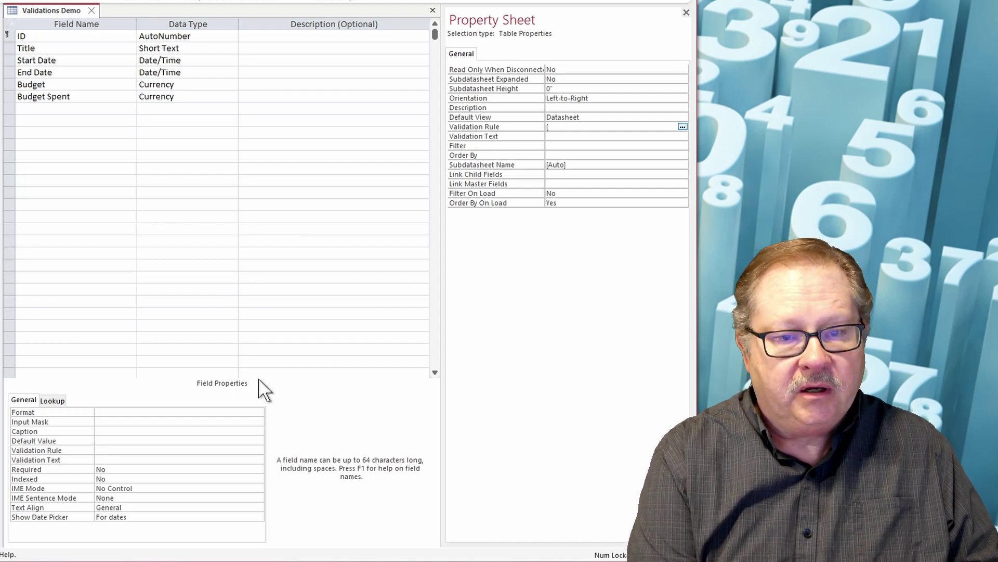
{"action": "type", "text": "End Date"}
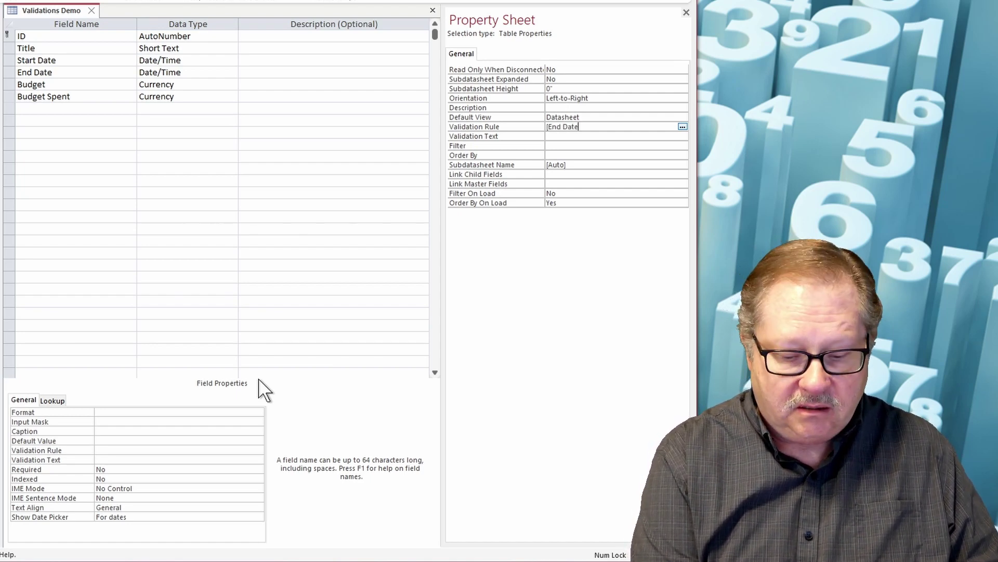
{"action": "type", "text": "]"}
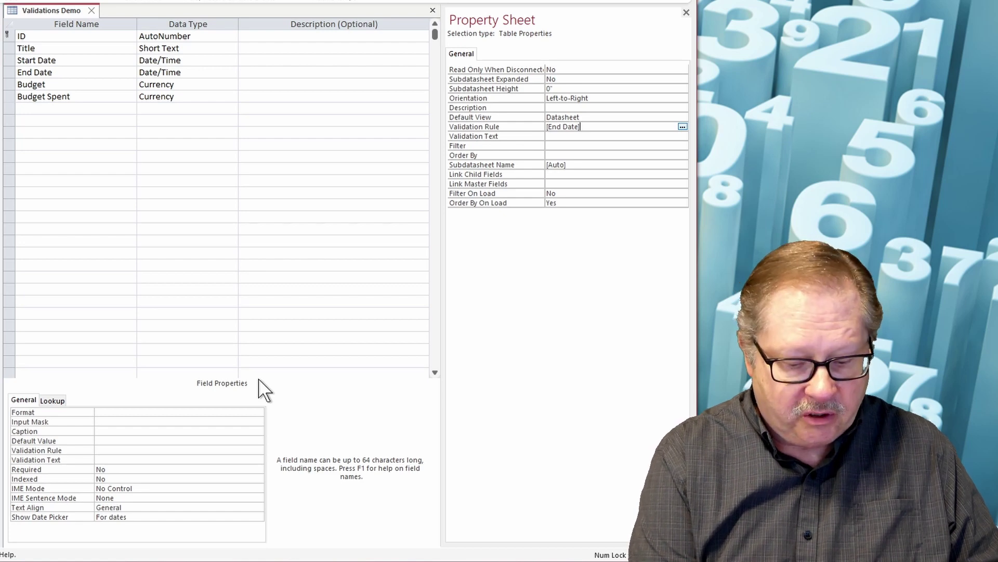
{"action": "type", "text": ">"}
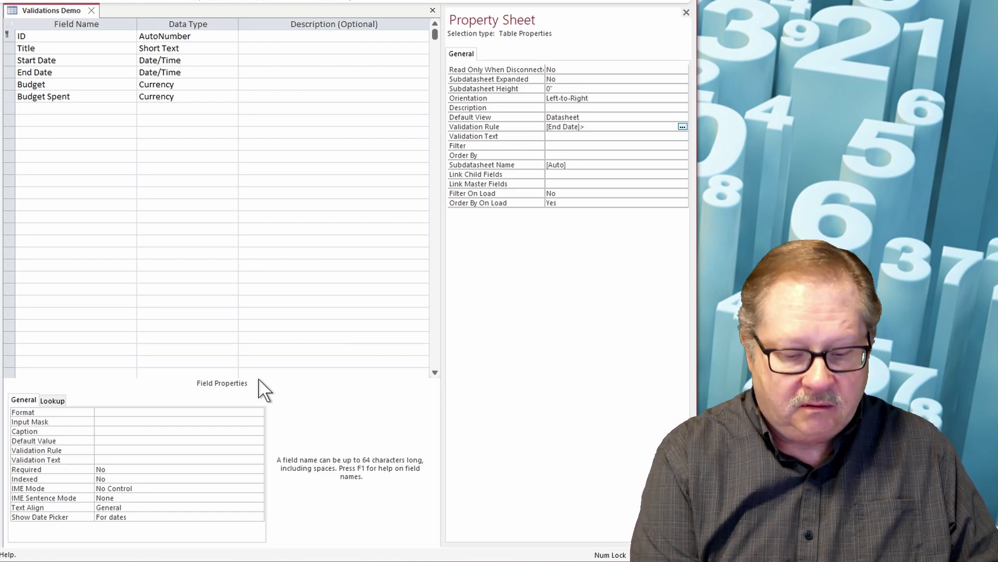
{"action": "type", "text": "[Start Date"}
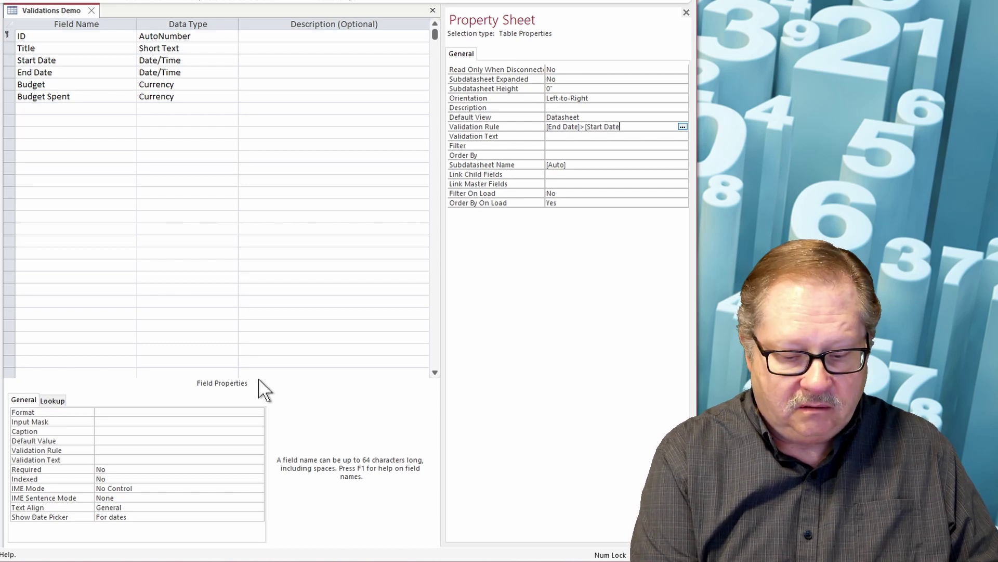
{"action": "key", "text": "Return"}
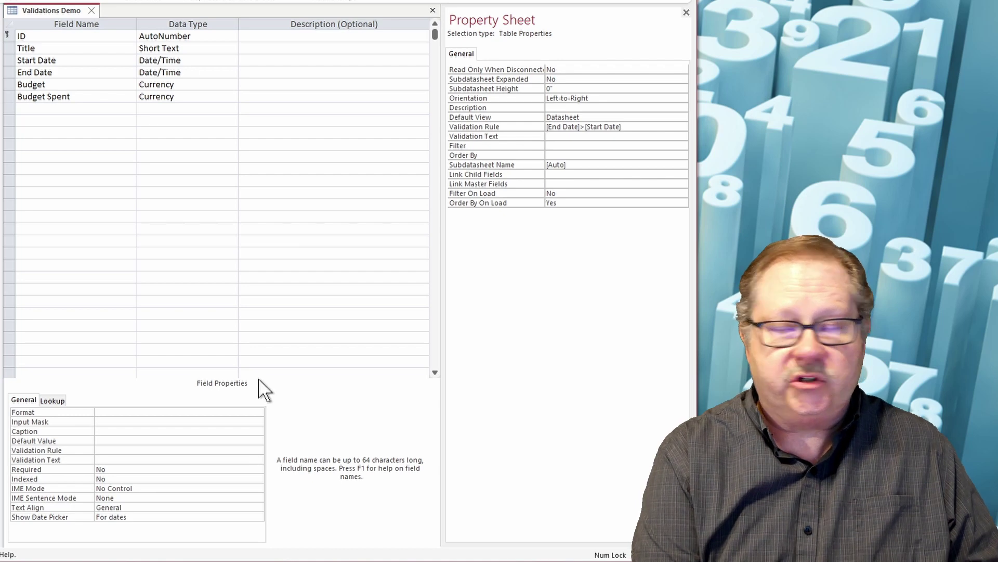
Set the table validation text to 'End date needs to be after Start Date.'
{"action": "type", "text": "Sta"}
{"action": "key", "text": "BackSpace"}
{"action": "key", "text": "BackSpace"}
{"action": "key", "text": "BackSpace"}
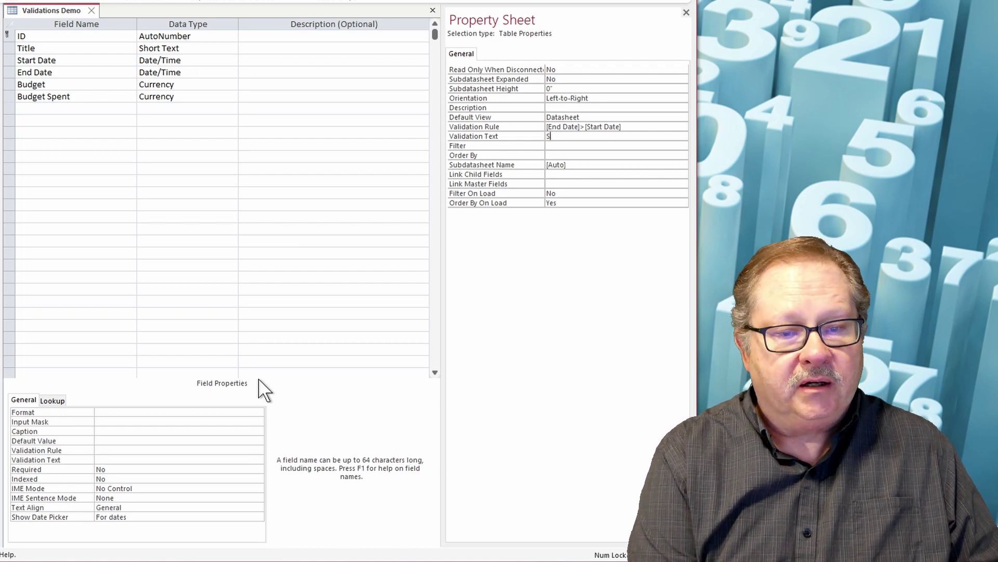
{"action": "type", "text": "End da"}
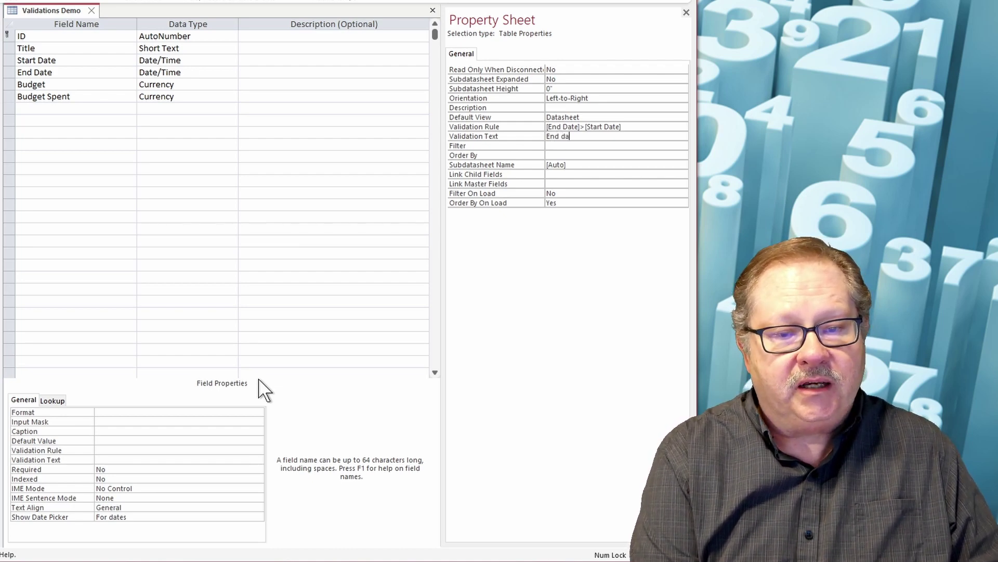
{"action": "type", "text": "te needs to b"}
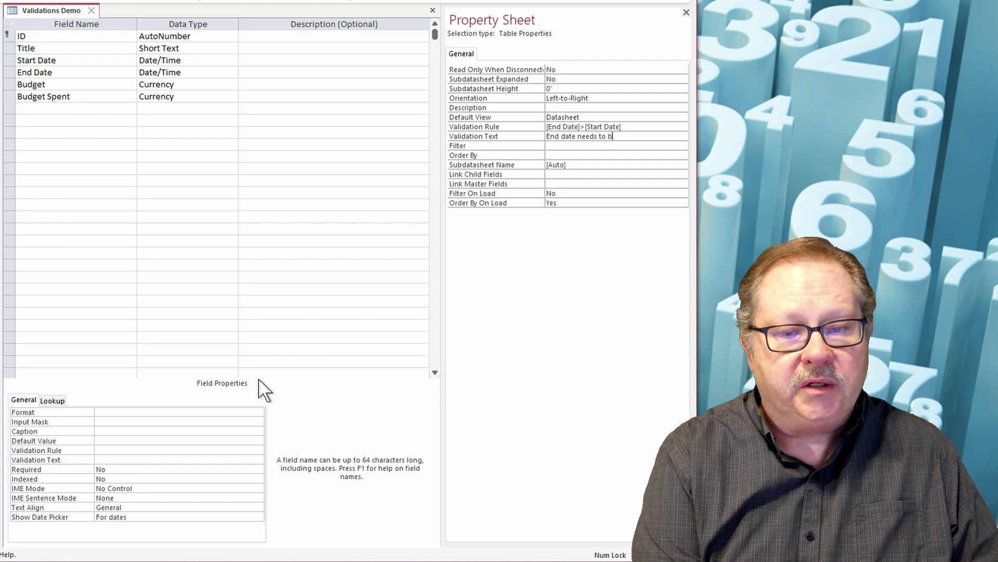
{"action": "type", "text": "e after Start Date"}
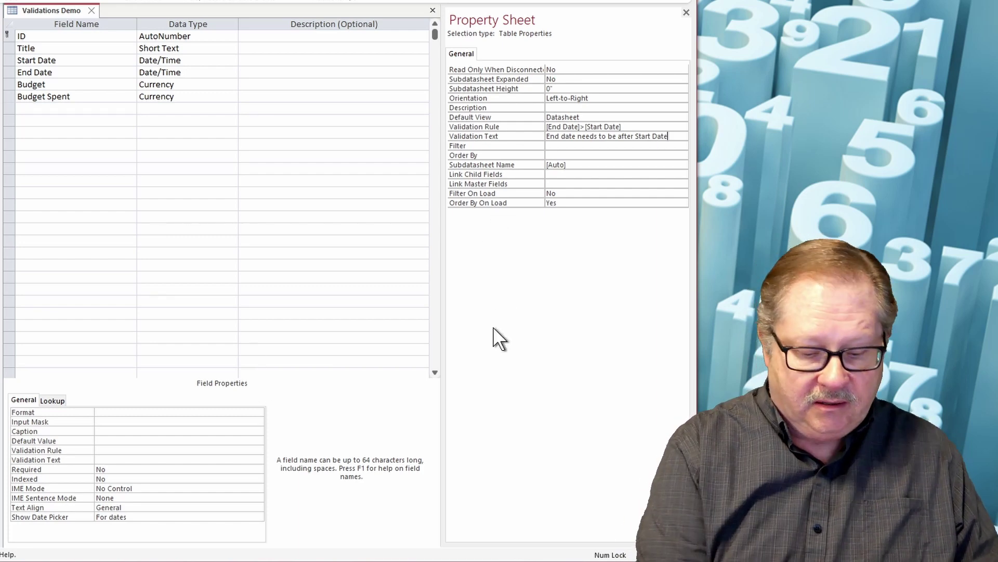
{"action": "type", "text": "."}
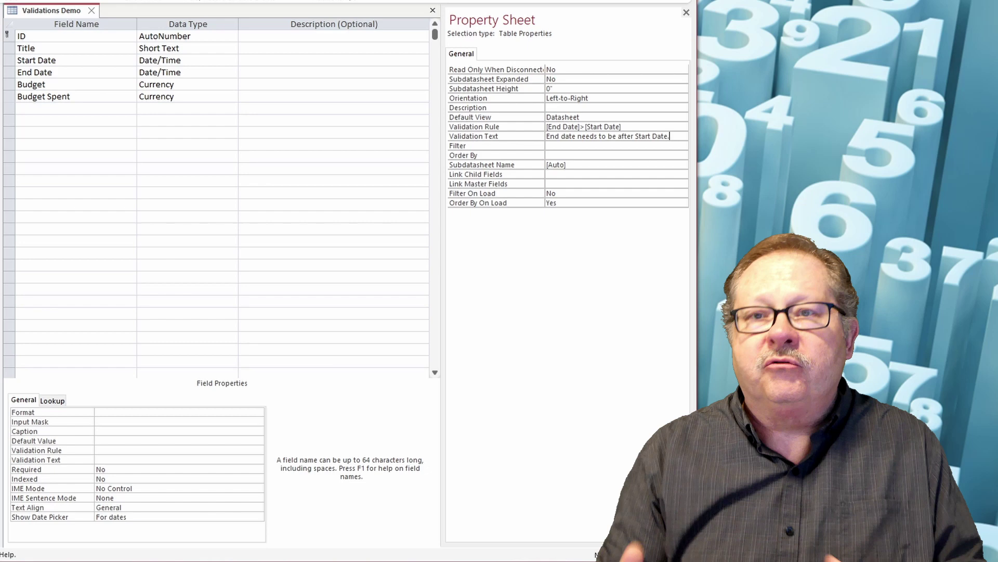
Give Budget the rule >=10000 with the text 'Budget needs to be at least $10,000.'
{"action": "left_click", "coordinate": [83, 84]}
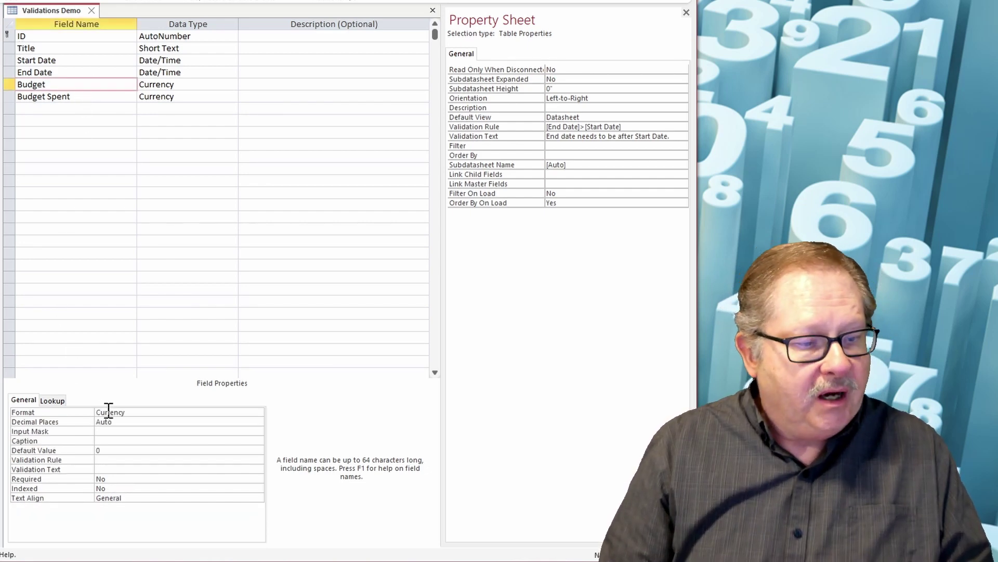
{"action": "left_click", "coordinate": [117, 459]}
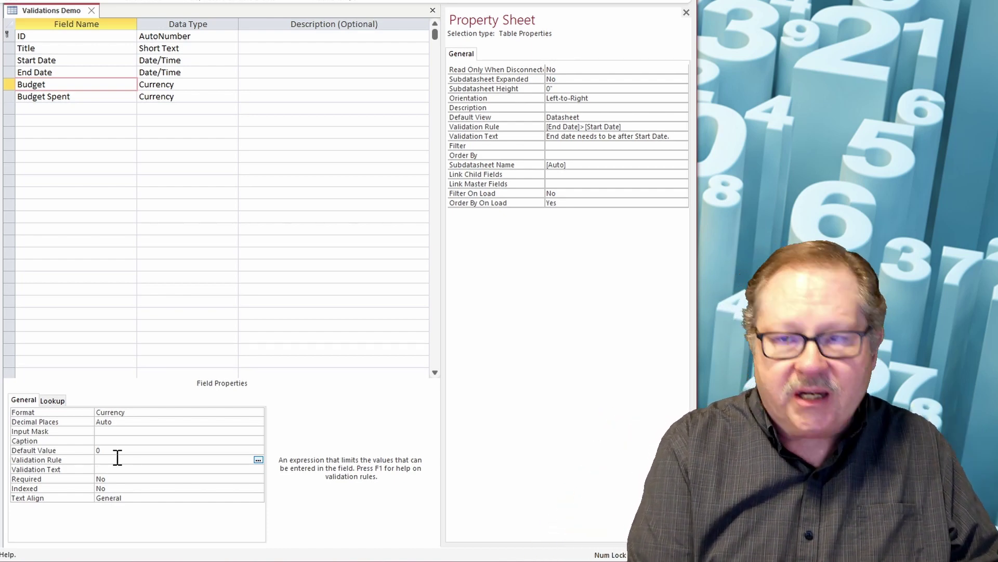
{"action": "type", "text": ">"}
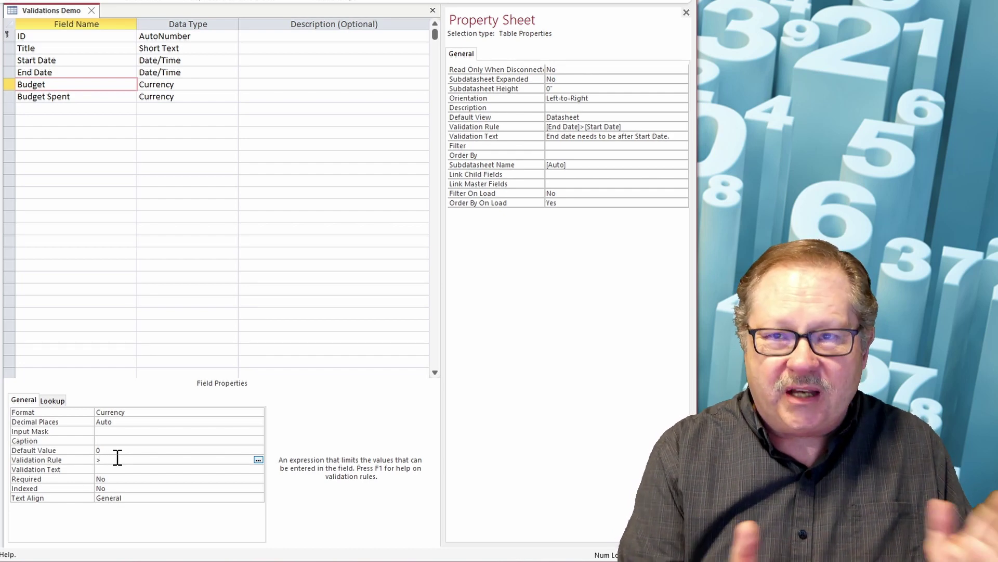
{"action": "type", "text": "="}
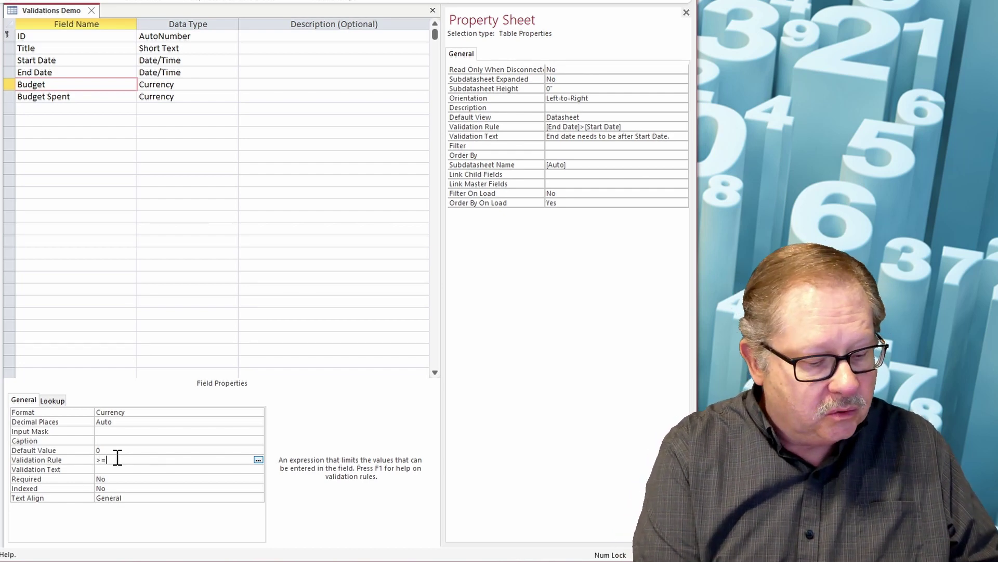
{"action": "type", "text": "1"}
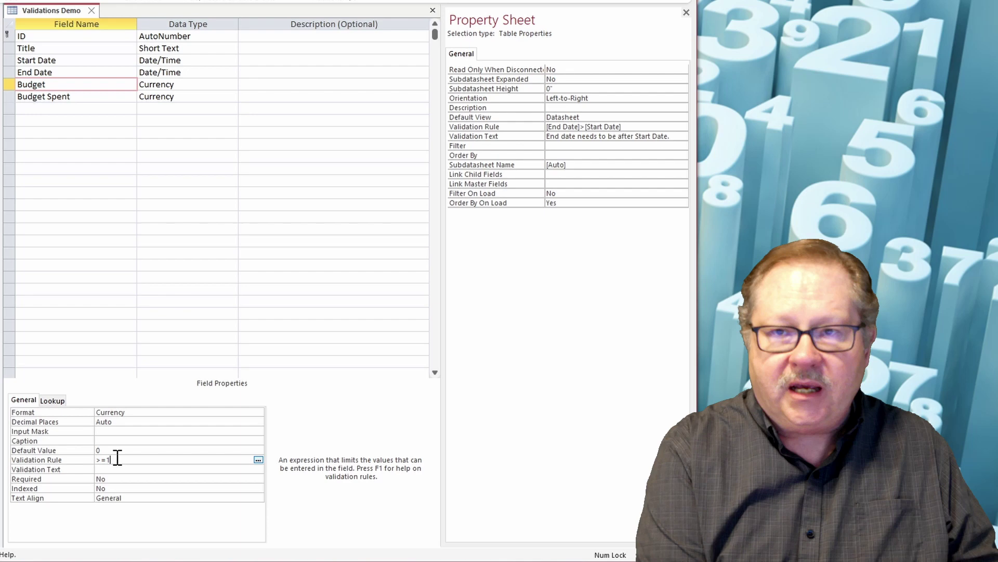
{"action": "type", "text": "00000"}
{"action": "key", "text": "BackSpace"}
{"action": "key", "text": "BackSpace"}
{"action": "key", "text": "BackSpace"}
{"action": "key", "text": "BackSpace"}
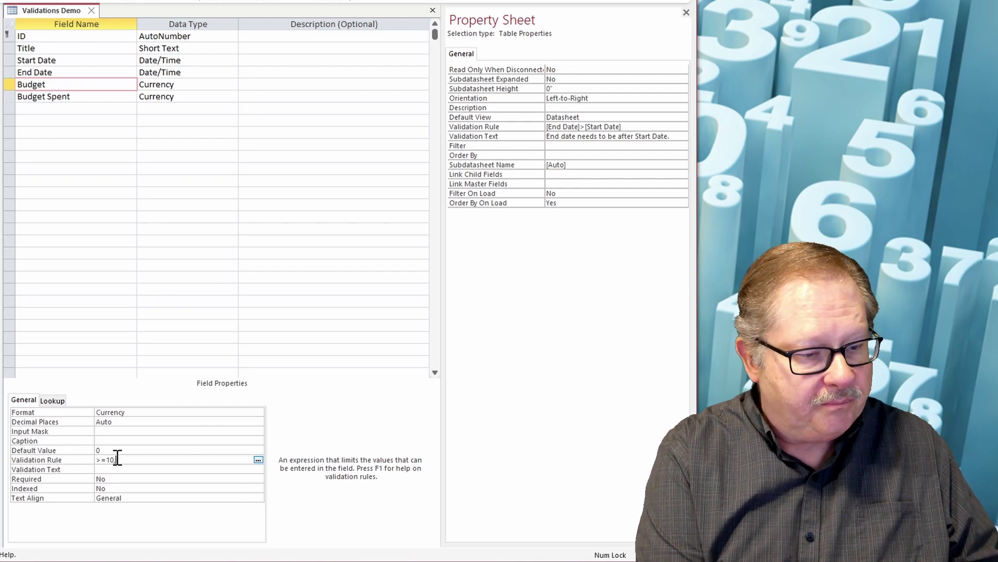
{"action": "type", "text": "000"}
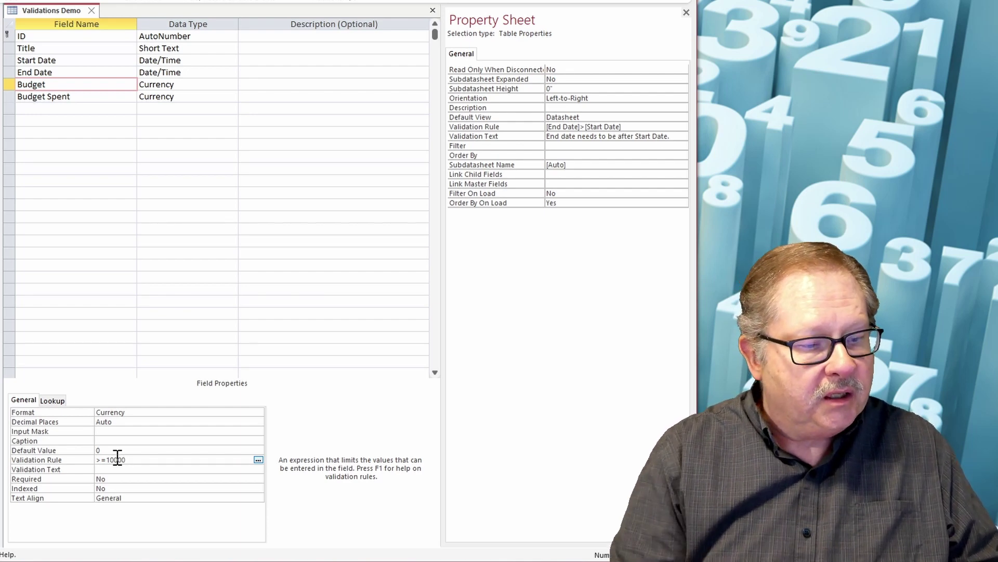
{"action": "key", "text": "Return"}
{"action": "type", "text": "Bud"}
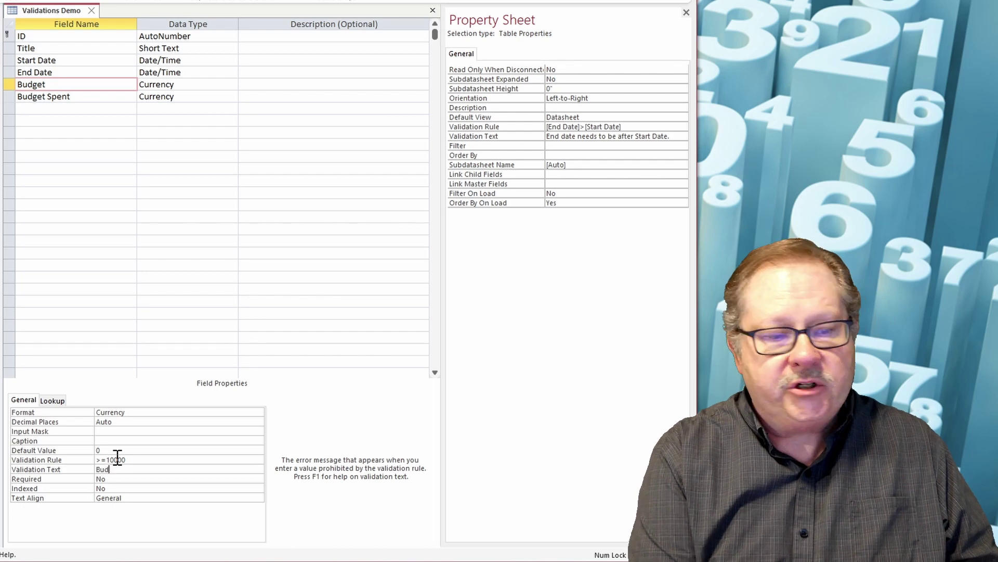
{"action": "type", "text": "get needs to"}
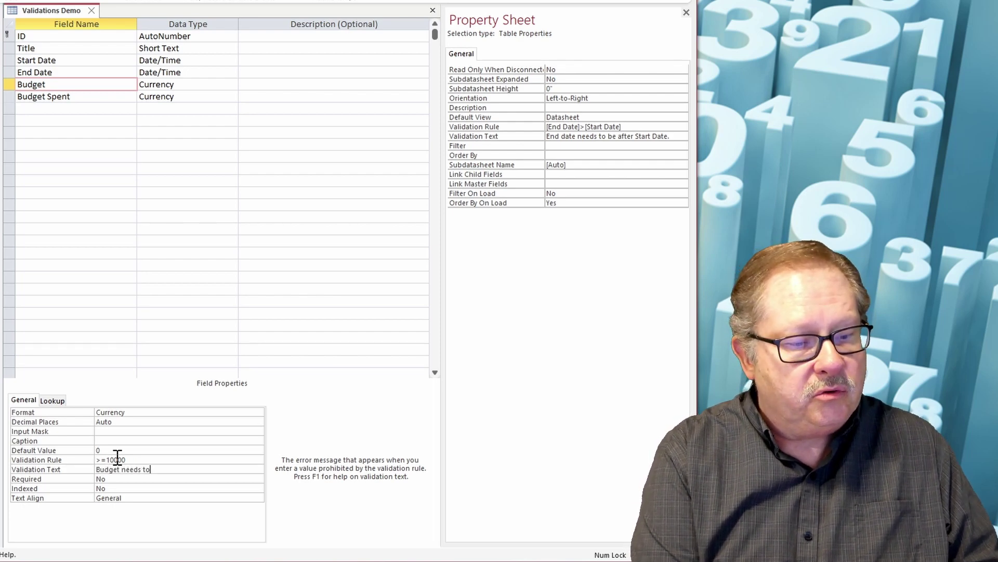
{"action": "type", "text": " be at "}
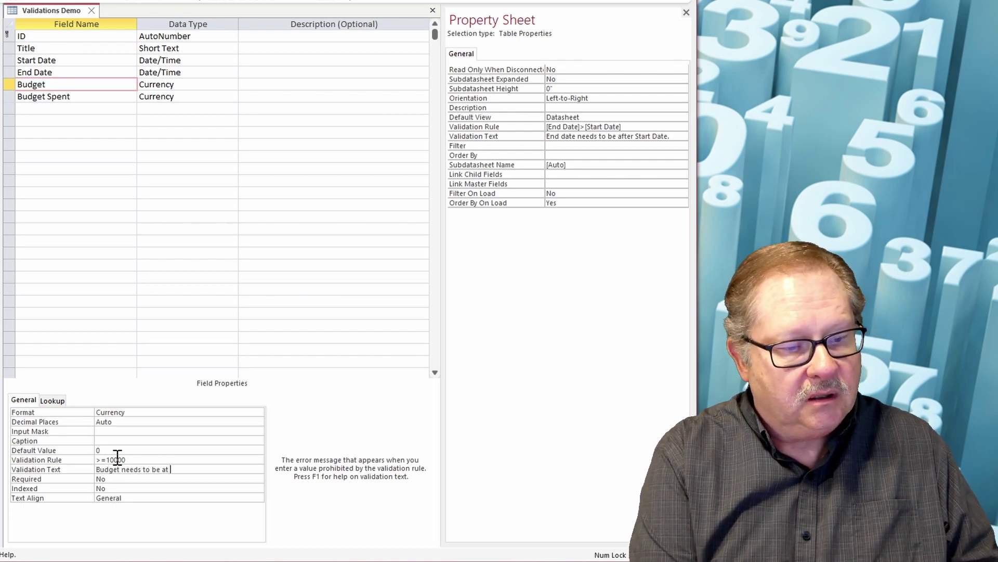
{"action": "type", "text": "least $"}
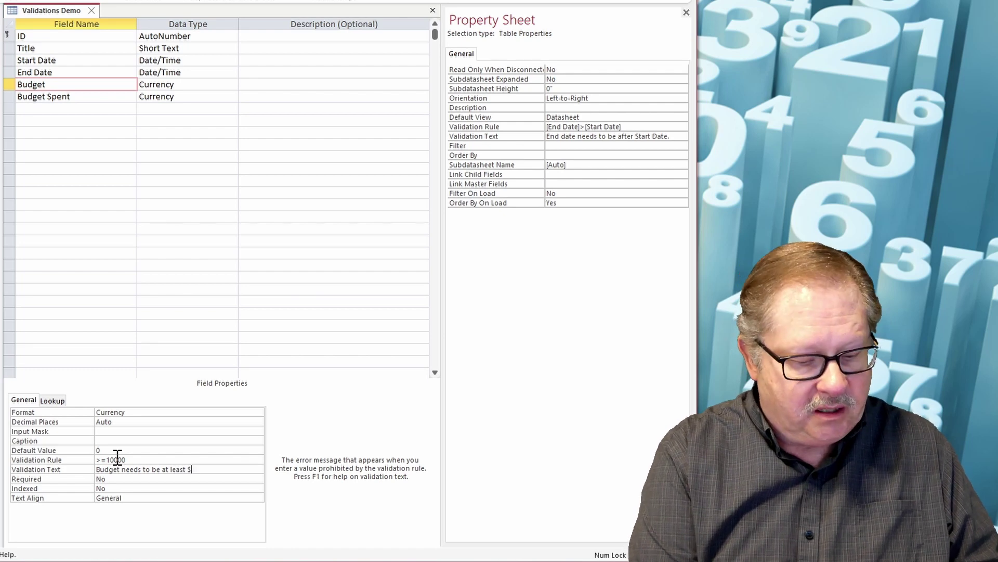
{"action": "type", "text": "10,000."}
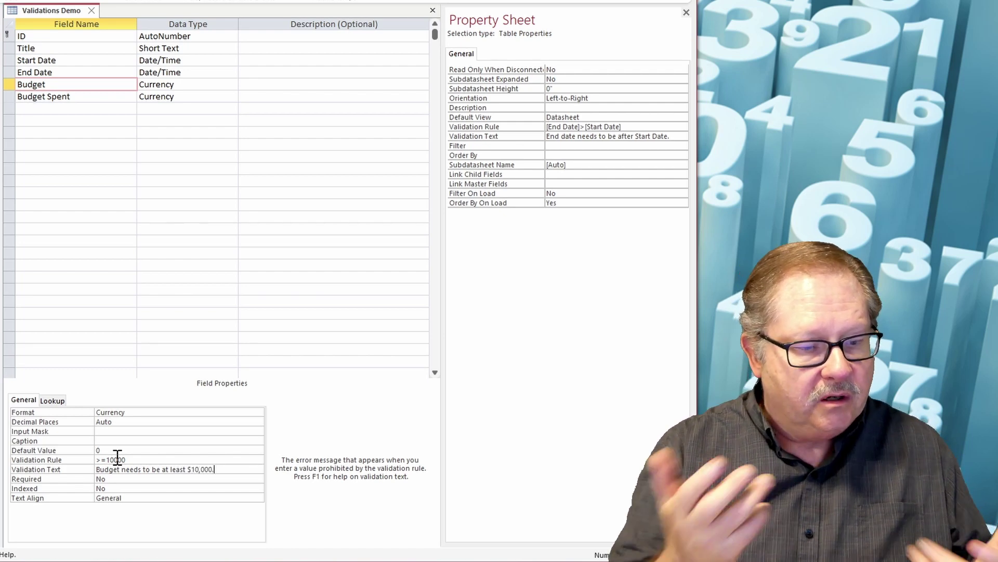
Switch to Datasheet View, saving the Validations Demo table when prompted
{"action": "key", "text": "Tab"}
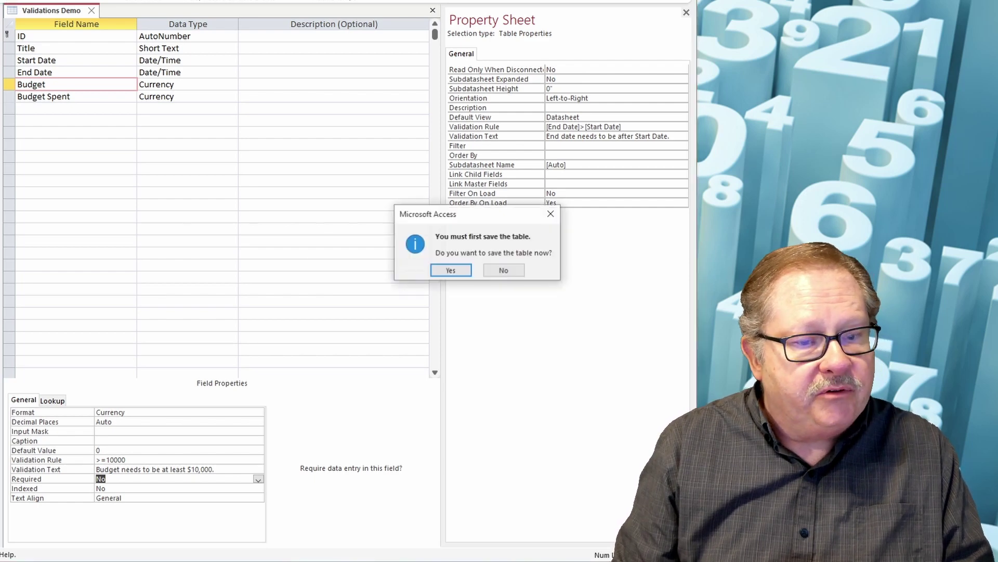
{"action": "left_click", "coordinate": [451, 271]}
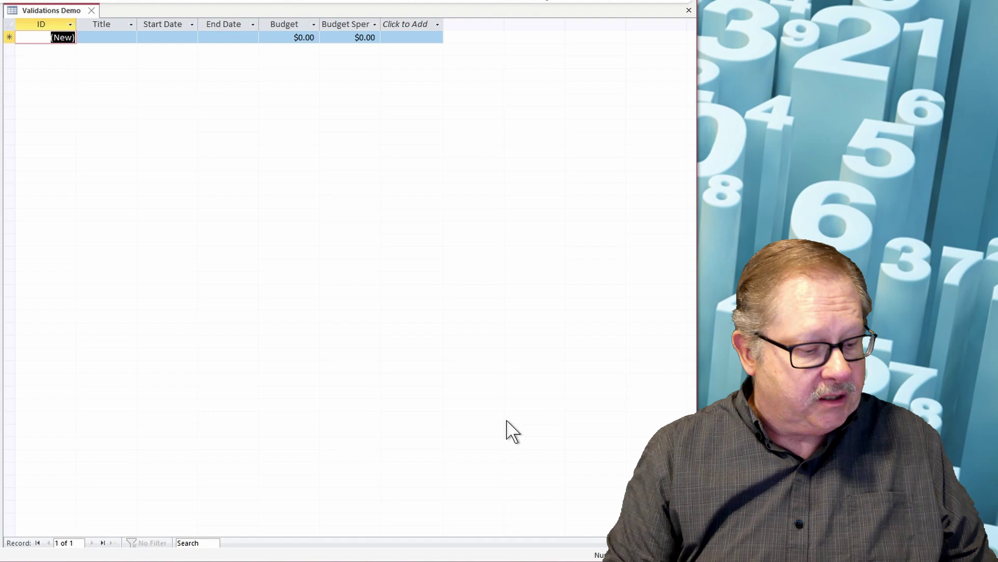
Try Start Date 6/17/2022 and dismiss the past-date rejection warning
{"action": "key", "text": "Tab"}
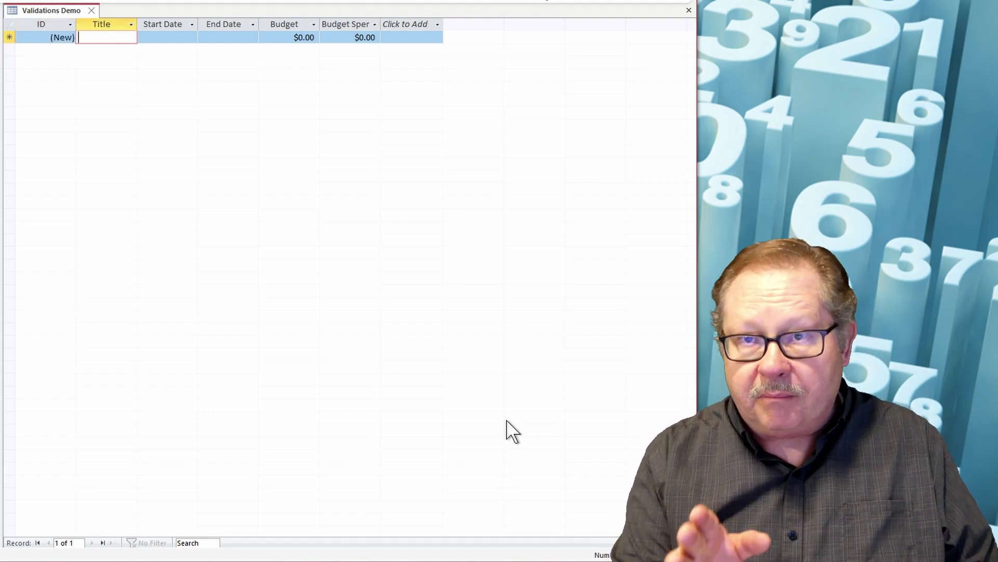
{"action": "key", "text": "Tab"}
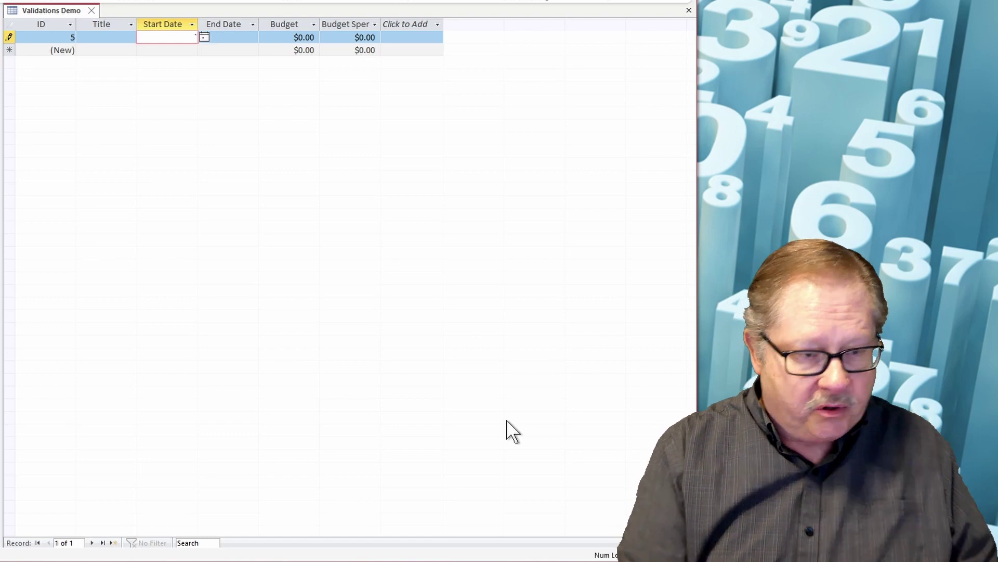
{"action": "left_click", "coordinate": [204, 38]}
{"action": "left_click", "coordinate": [181, 94]}
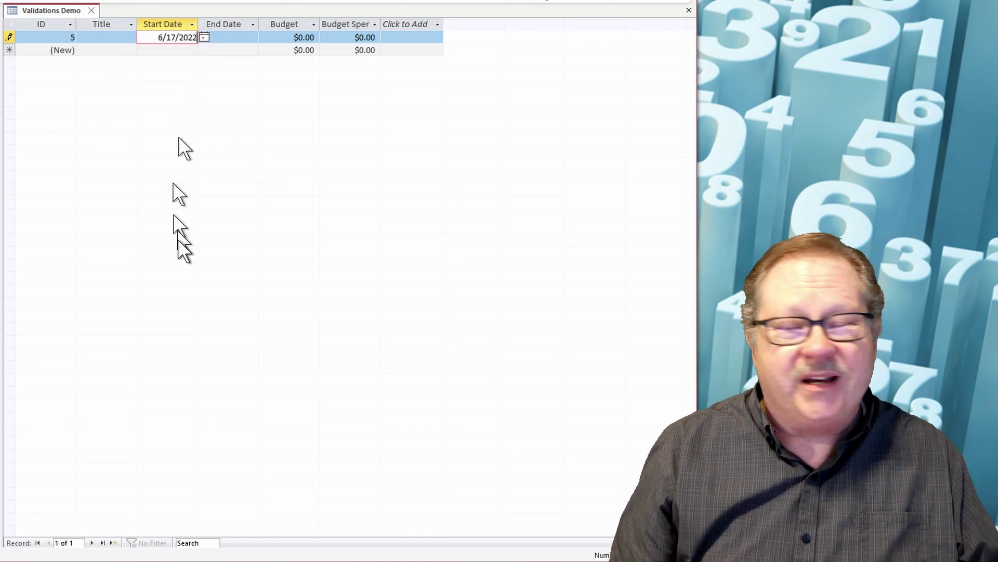
{"action": "key", "text": "Tab"}
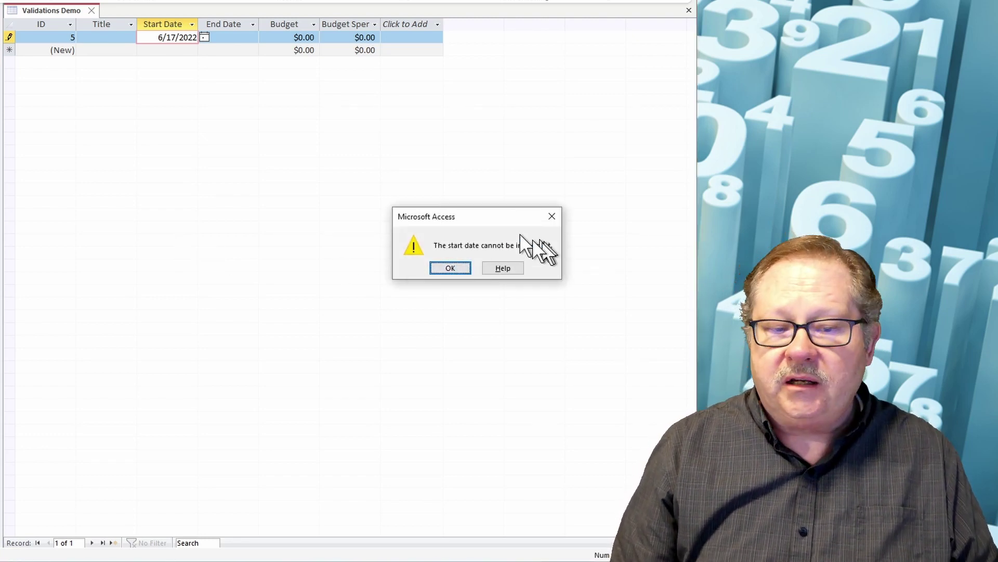
{"action": "left_click", "coordinate": [450, 268]}
Set Start Date to 6/18/2022 and End Date to 6/15/2022
{"action": "left_click", "coordinate": [204, 37]}
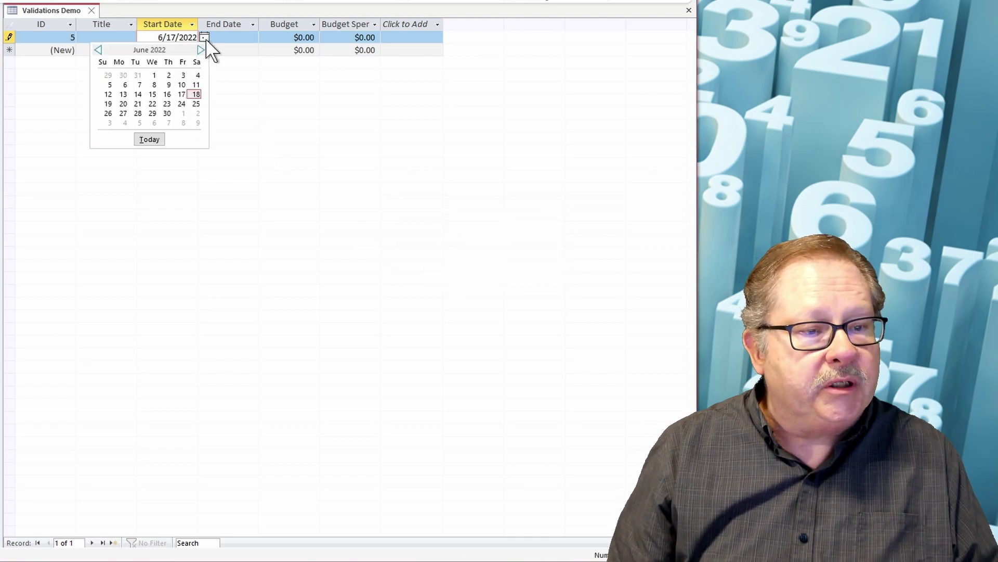
{"action": "left_click", "coordinate": [196, 94]}
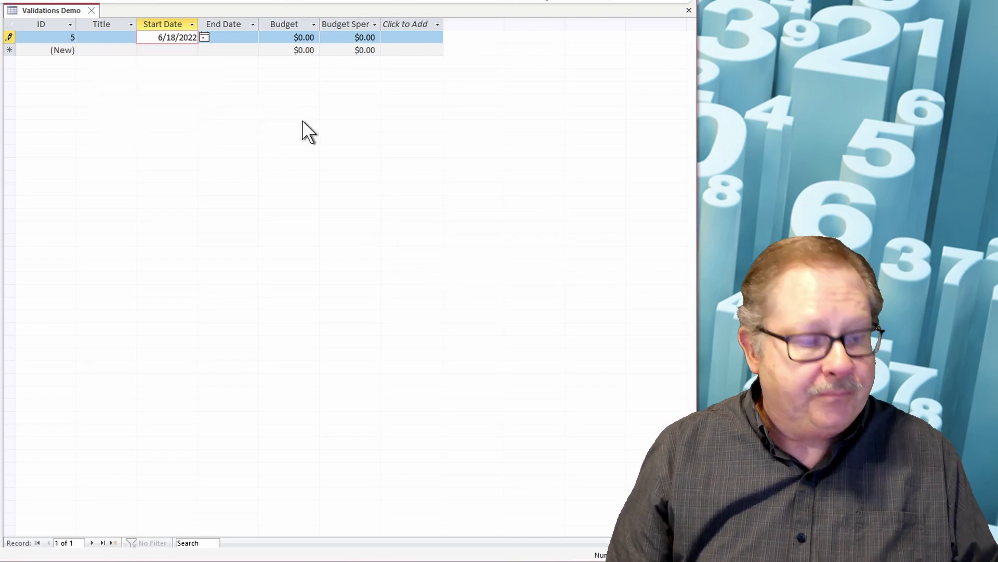
{"action": "key", "text": "Tab"}
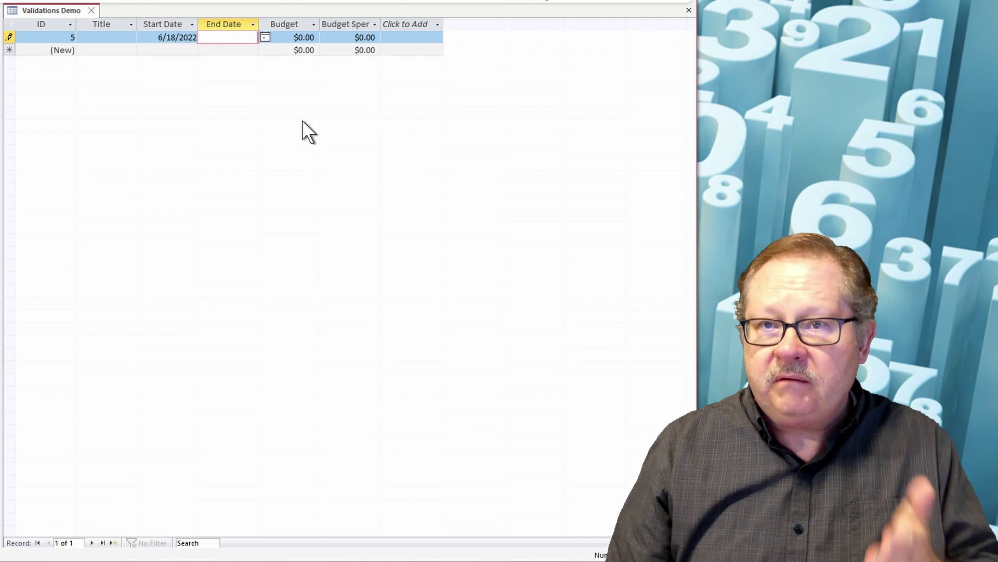
{"action": "left_click", "coordinate": [265, 36]}
{"action": "left_click", "coordinate": [215, 94]}
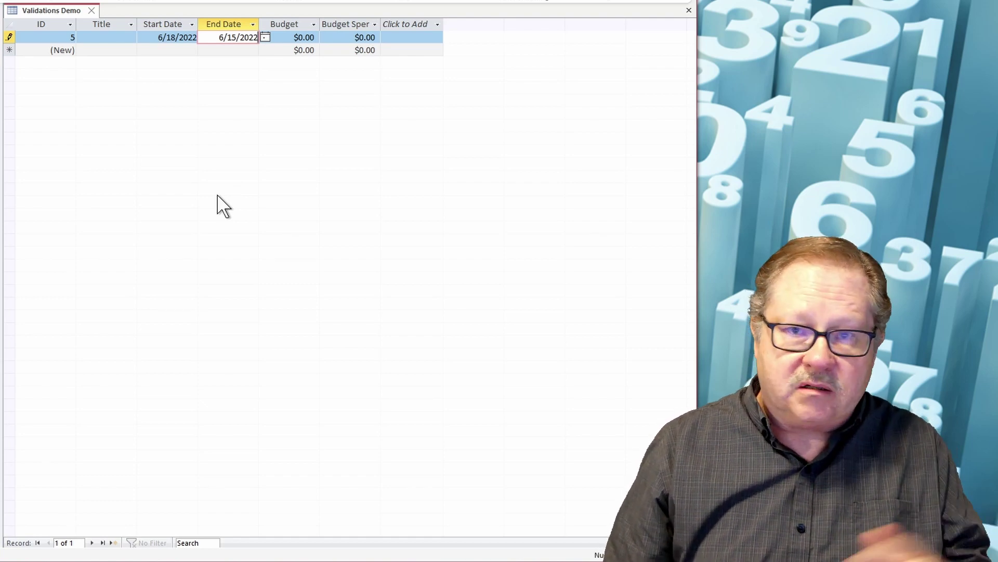
{"action": "key", "text": "Tab"}
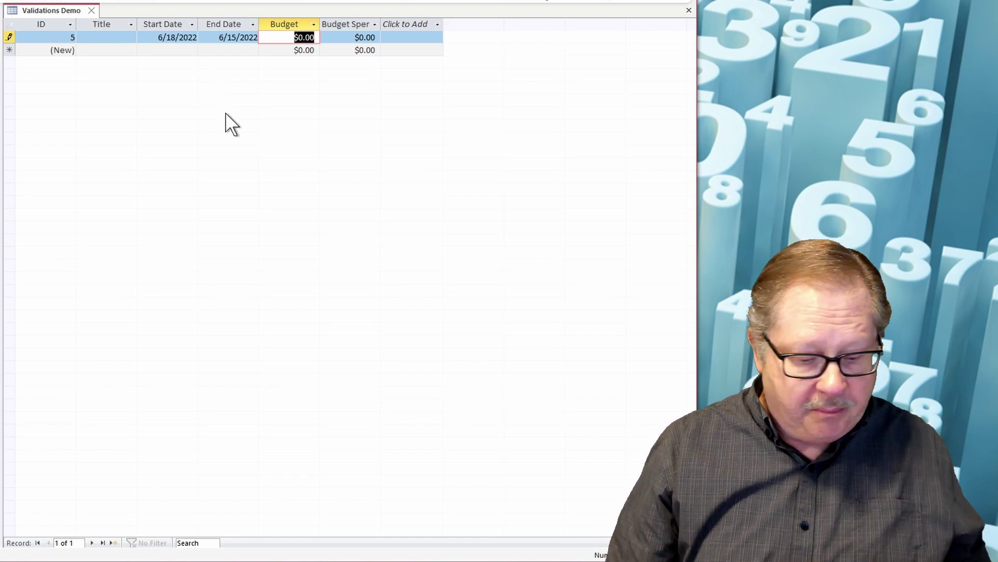
Enter Budget 1000, dismiss the minimum warning, correct it to 10000, and set Budget Spent to 1000
{"action": "type", "text": "1000"}
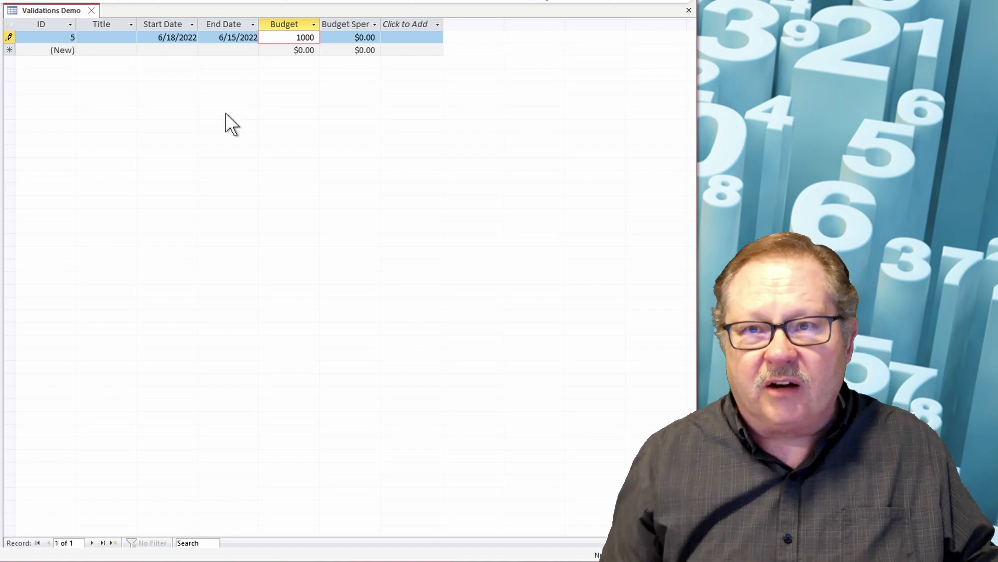
{"action": "key", "text": "Tab"}
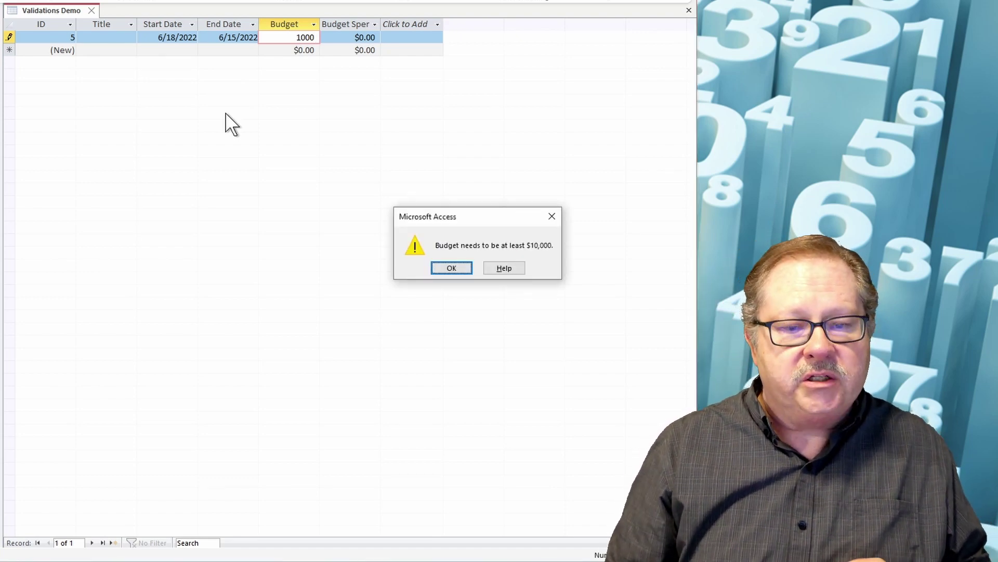
{"action": "left_click", "coordinate": [439, 270]}
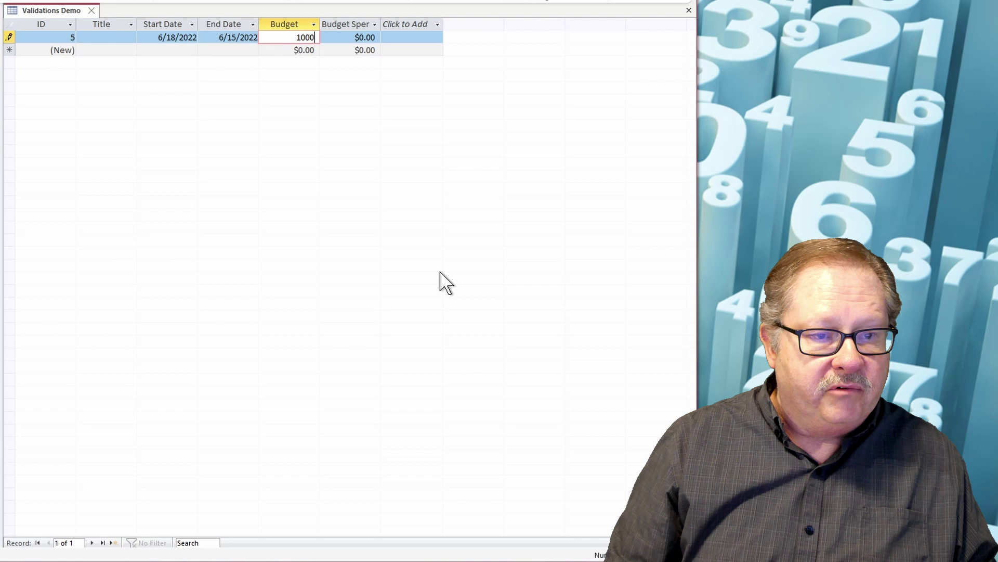
{"action": "type", "text": "0"}
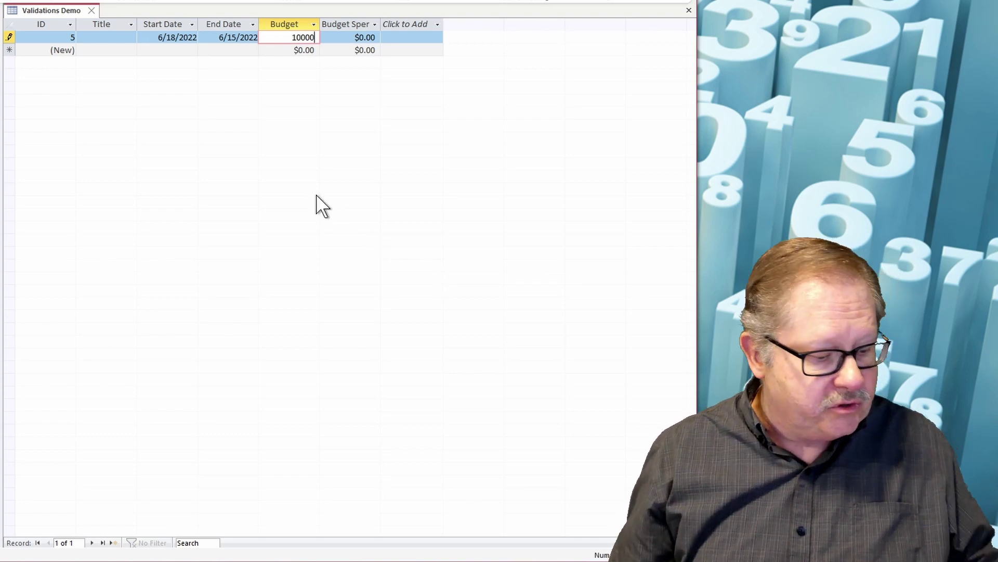
{"action": "key", "text": "Tab"}
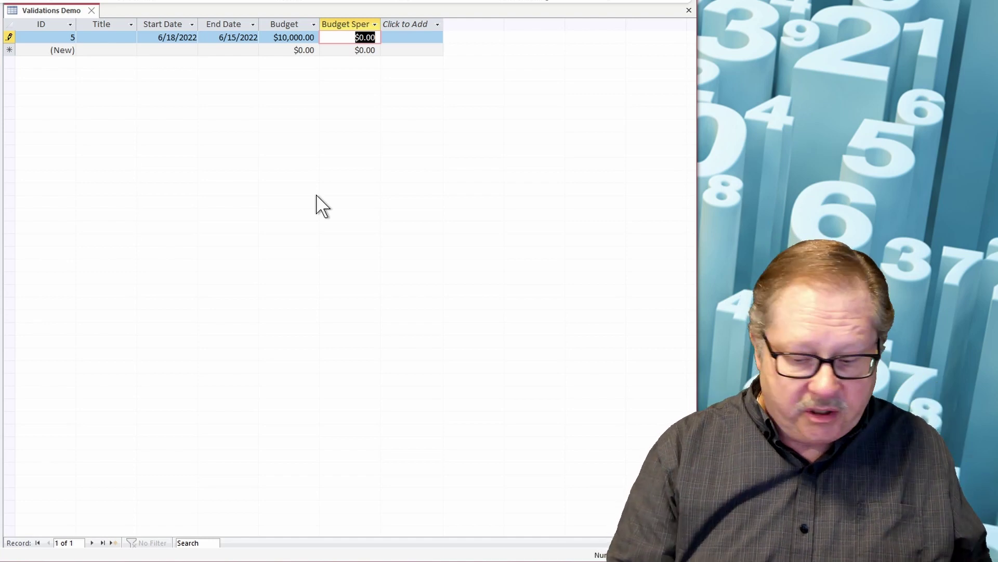
{"action": "type", "text": "1000"}
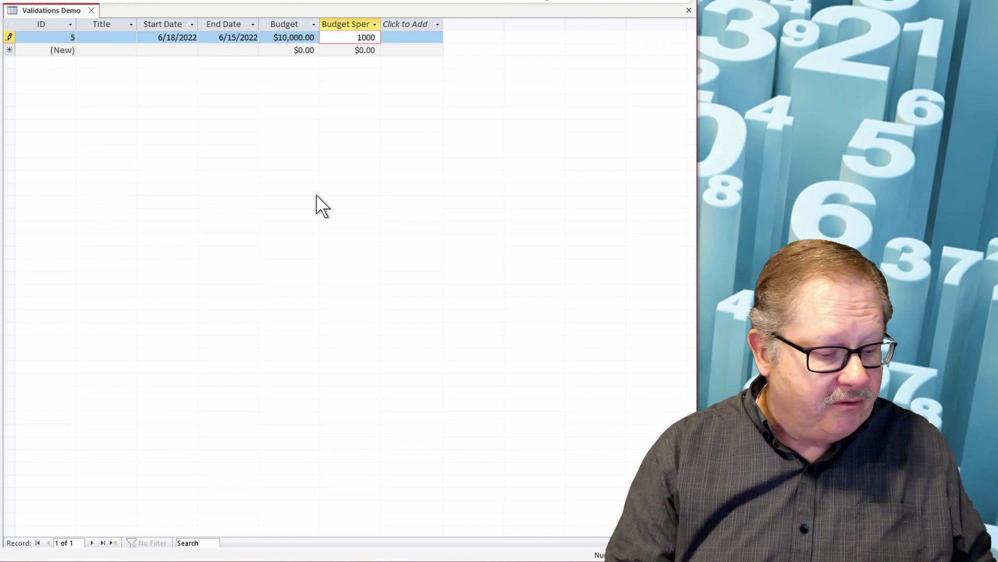
{"action": "key", "text": "Return"}
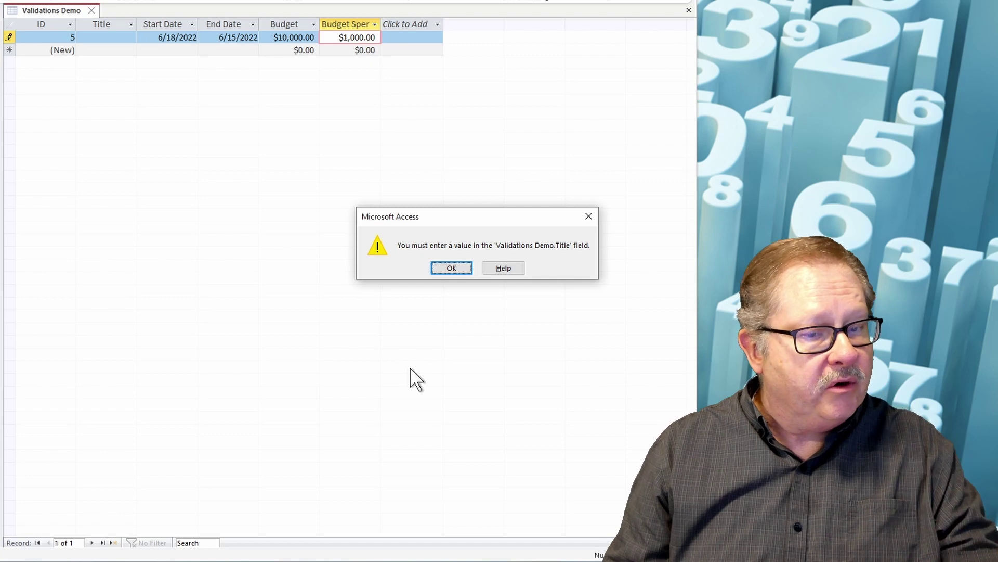
Dismiss the required-Title warning, enter title 'First Project' for record 5, and save
{"action": "left_click", "coordinate": [458, 271]}
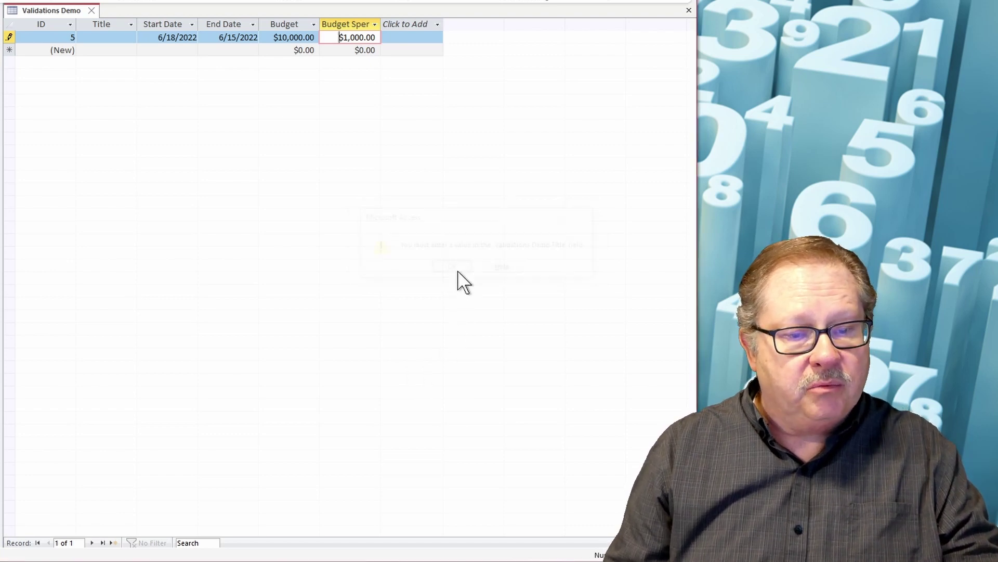
{"action": "left_click", "coordinate": [98, 38]}
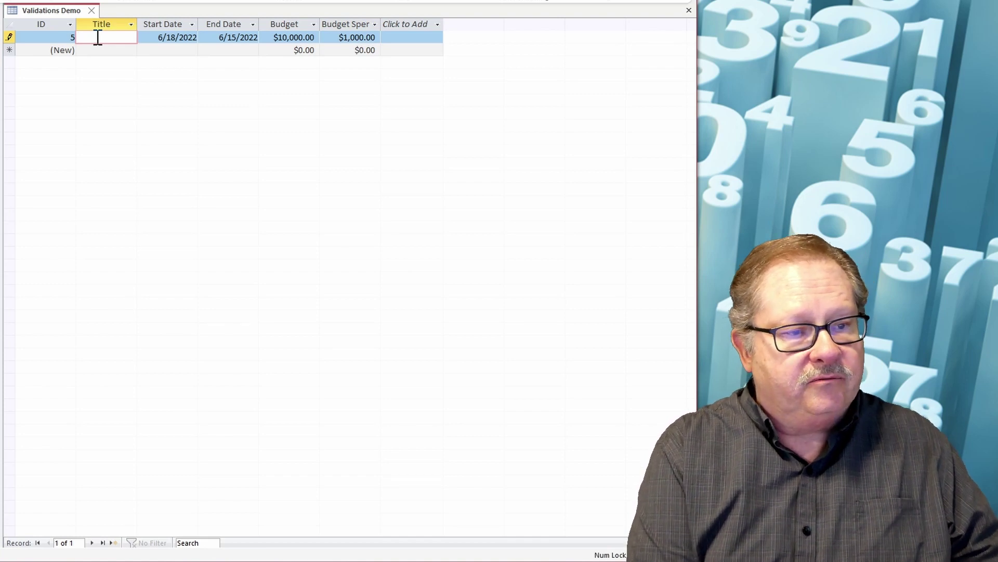
{"action": "type", "text": "First Project"}
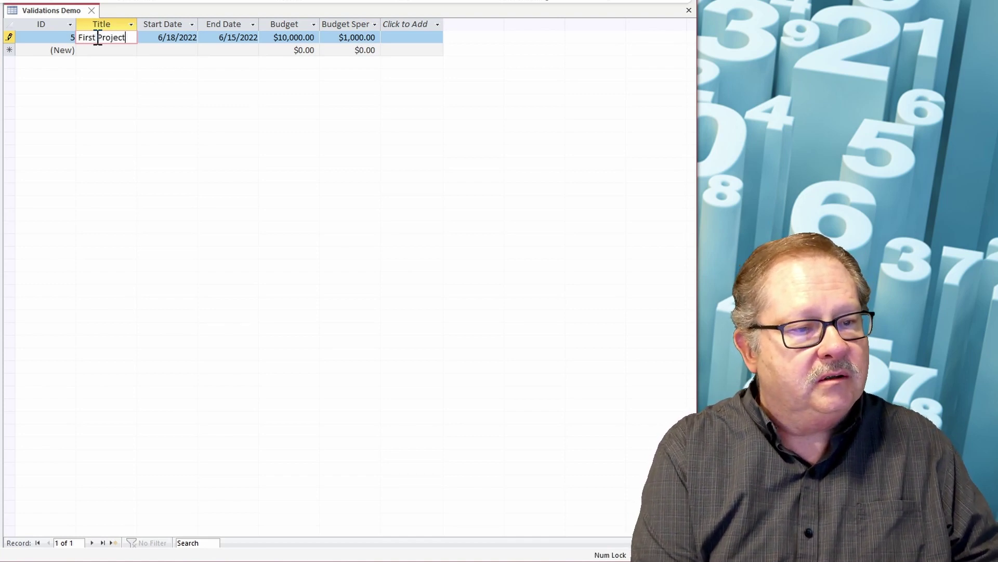
{"action": "key", "text": "Tab"}
{"action": "key", "text": "shift+Return"}
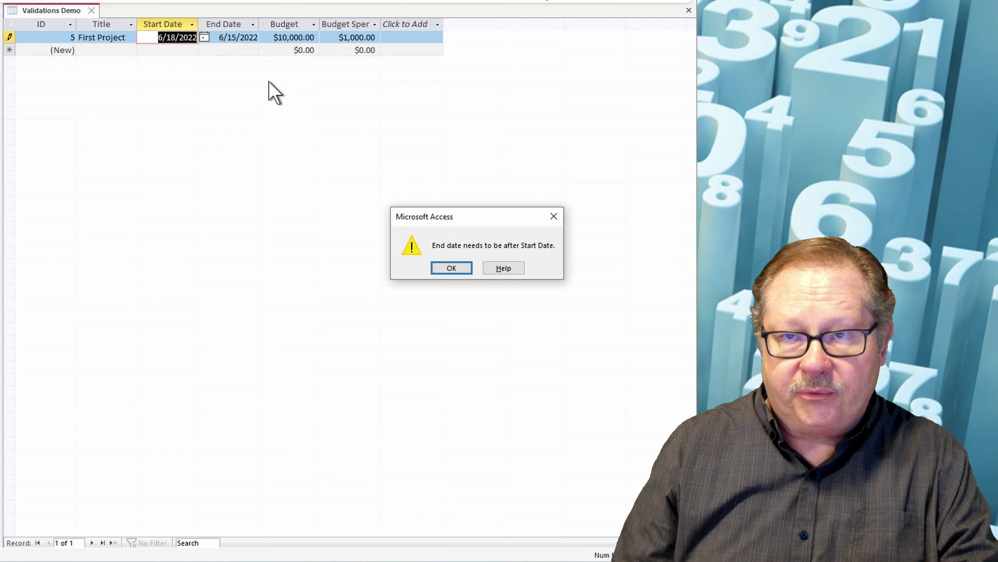
Dismiss the validation warning and try End Date 6/18/2022 for record 5, which is rejected
{"action": "left_click", "coordinate": [451, 267]}
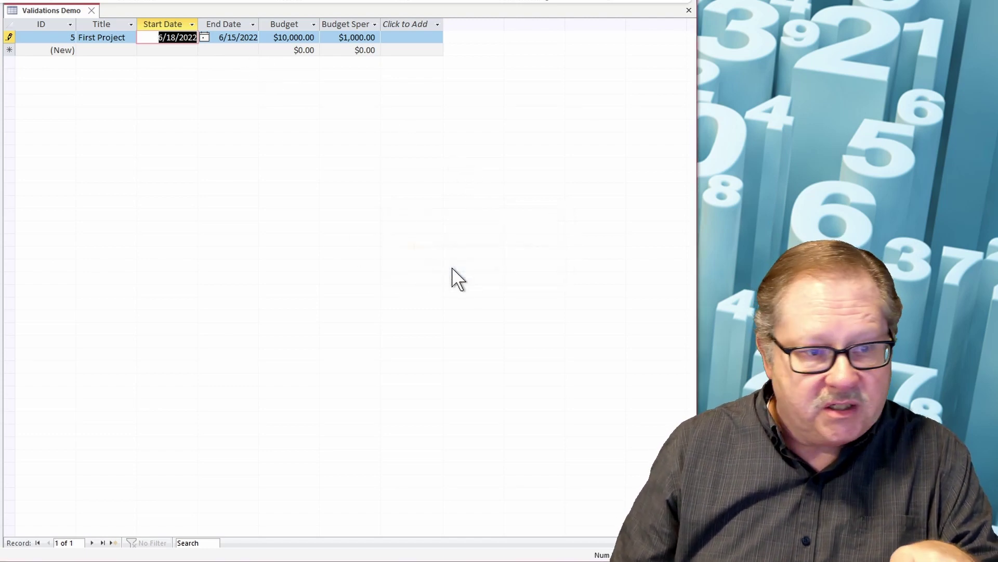
{"action": "left_click", "coordinate": [239, 37]}
{"action": "left_click", "coordinate": [266, 37]}
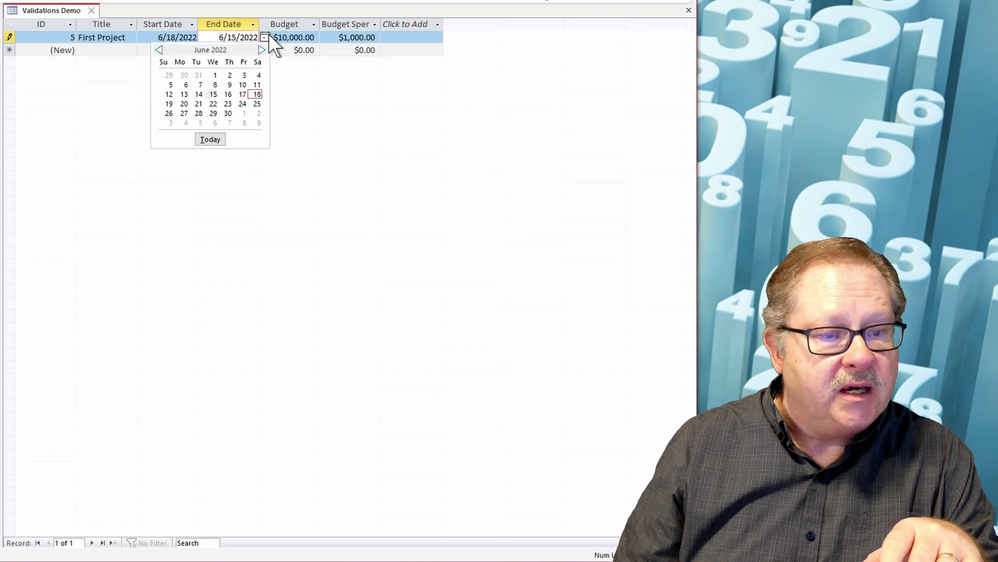
{"action": "left_click", "coordinate": [257, 96]}
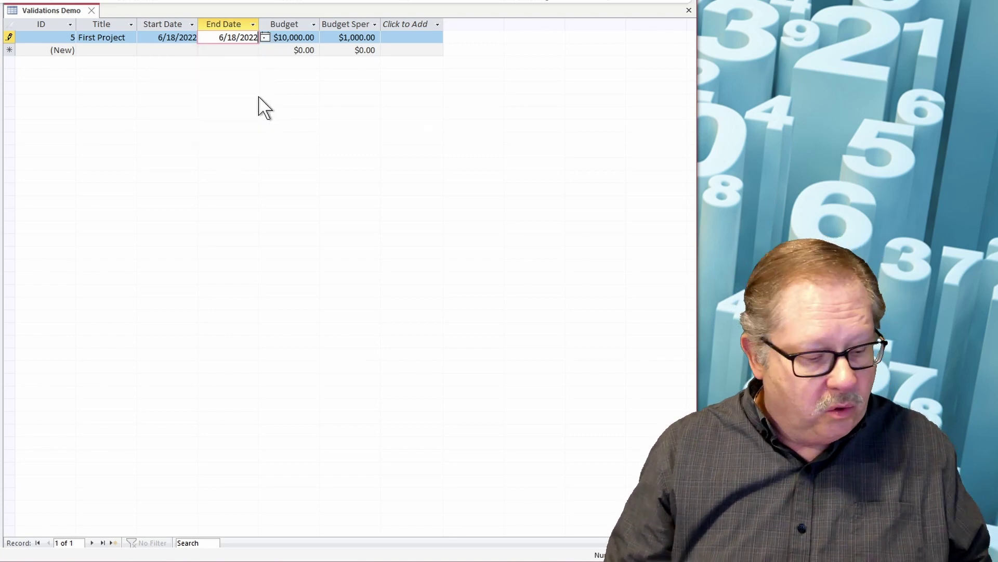
{"action": "key", "text": "Tab"}
{"action": "key", "text": "Tab"}
{"action": "key", "text": "Tab"}
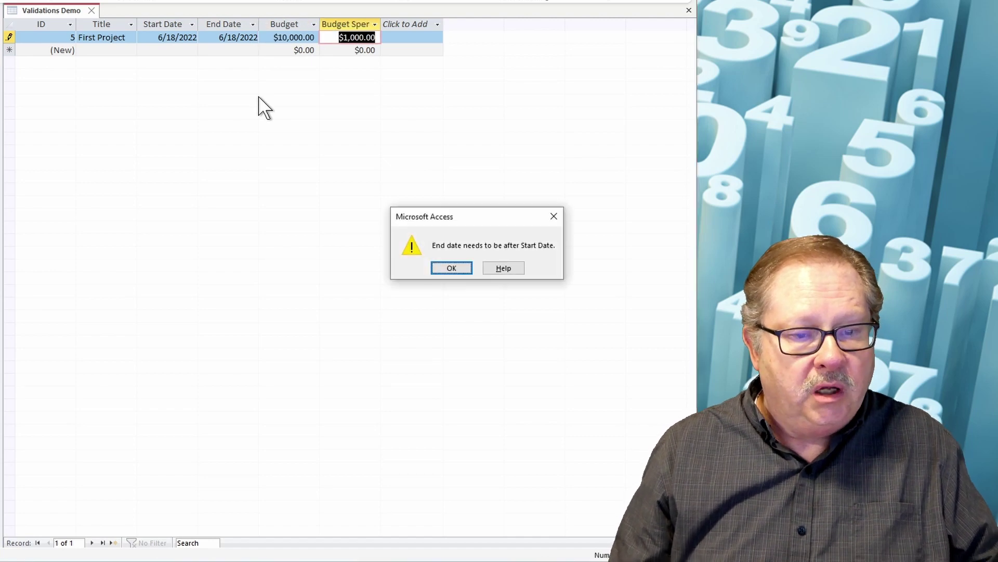
Dismiss the second warning and set record 5's End Date to 6/19/2022, saving it
{"action": "left_click", "coordinate": [455, 265]}
{"action": "left_click", "coordinate": [244, 38]}
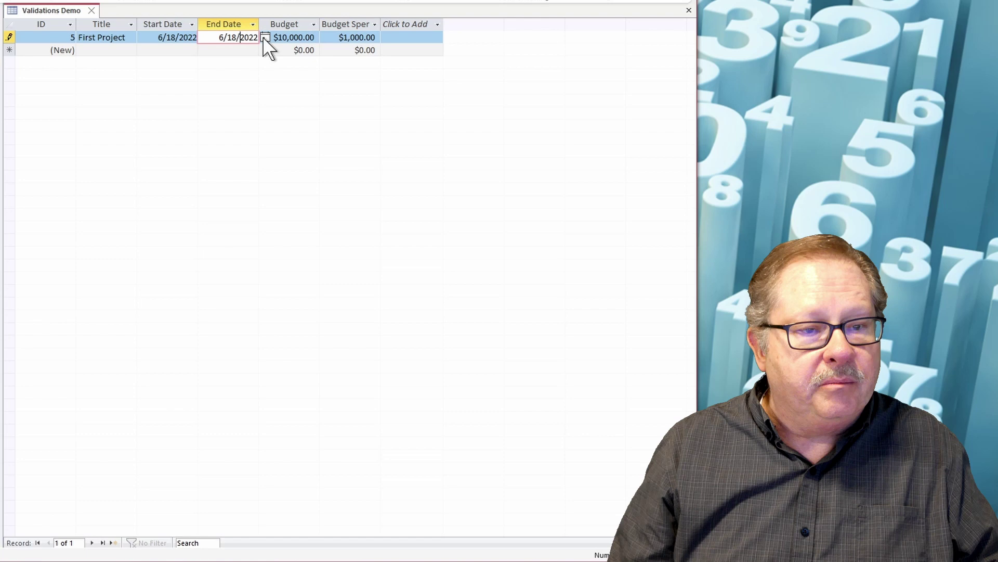
{"action": "left_click", "coordinate": [265, 37]}
{"action": "left_click", "coordinate": [169, 103]}
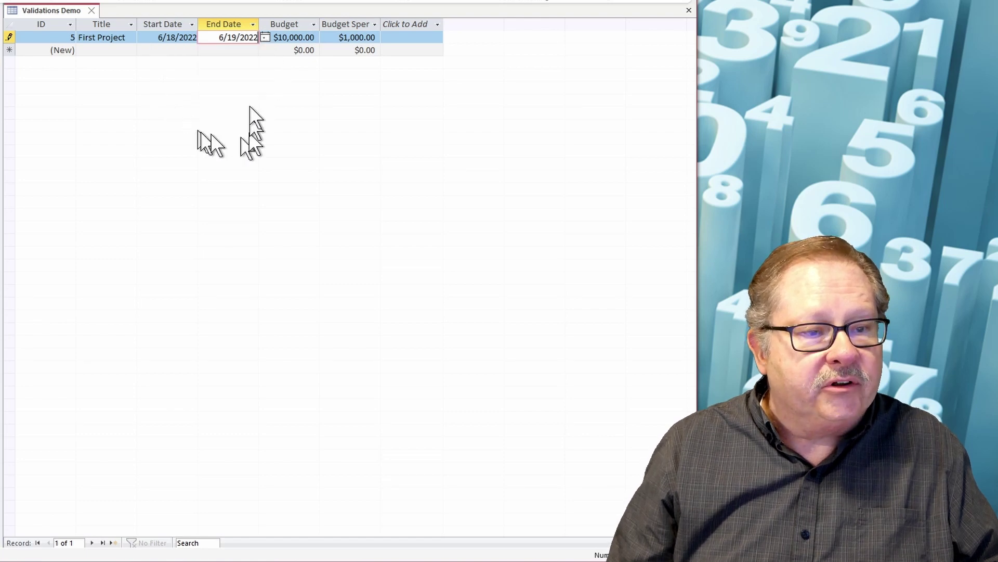
{"action": "key", "text": "Tab"}
{"action": "key", "text": "Tab"}
{"action": "key", "text": "Tab"}
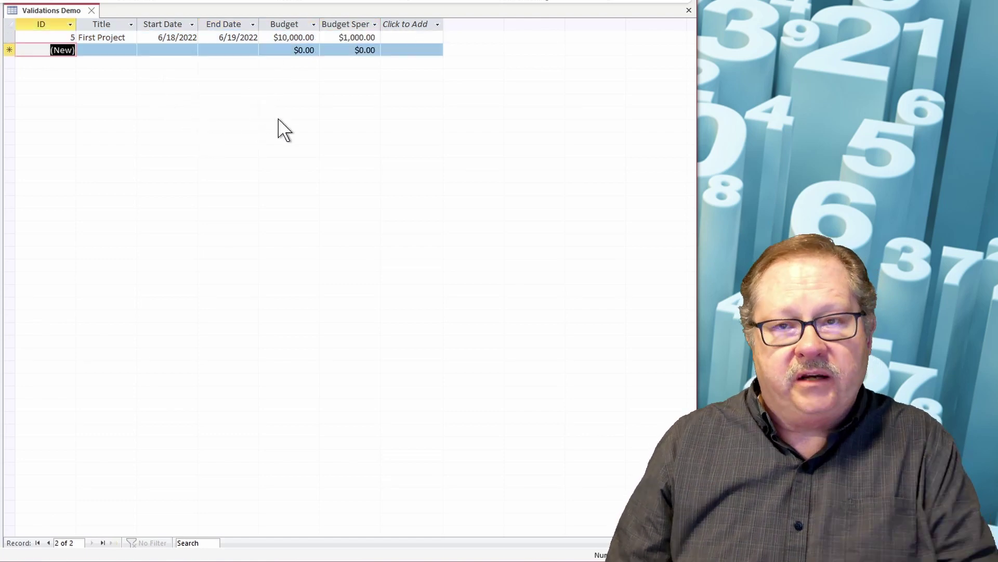